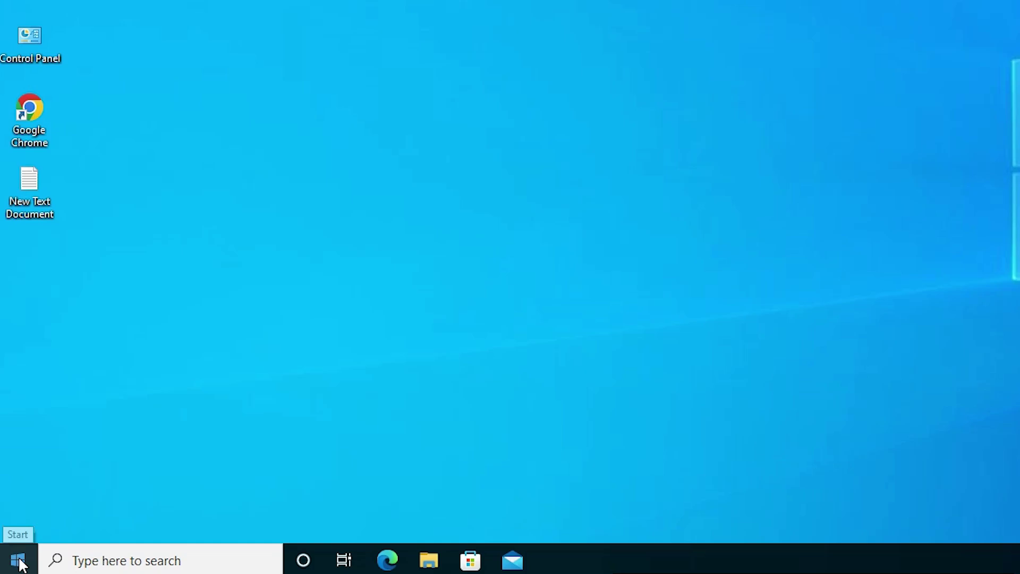
Launch the Settings app from a Start menu search for 'se'.
left_click(14, 566)
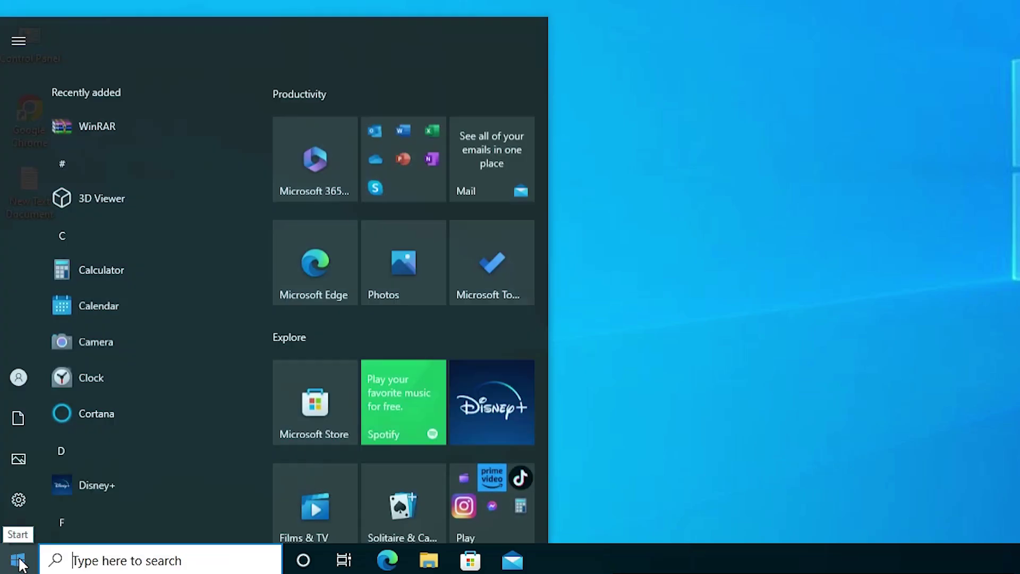
type("se")
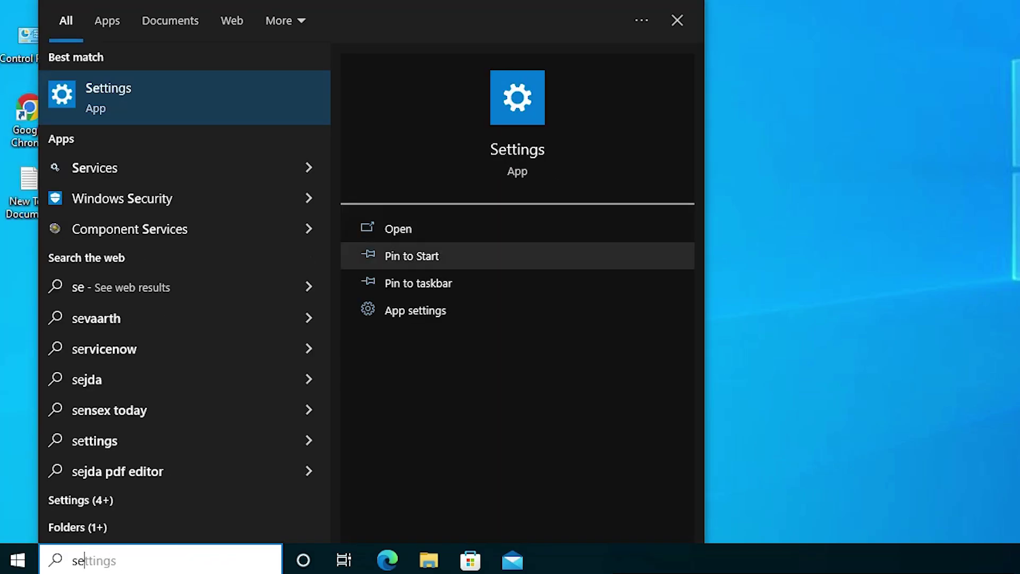
left_click(118, 84)
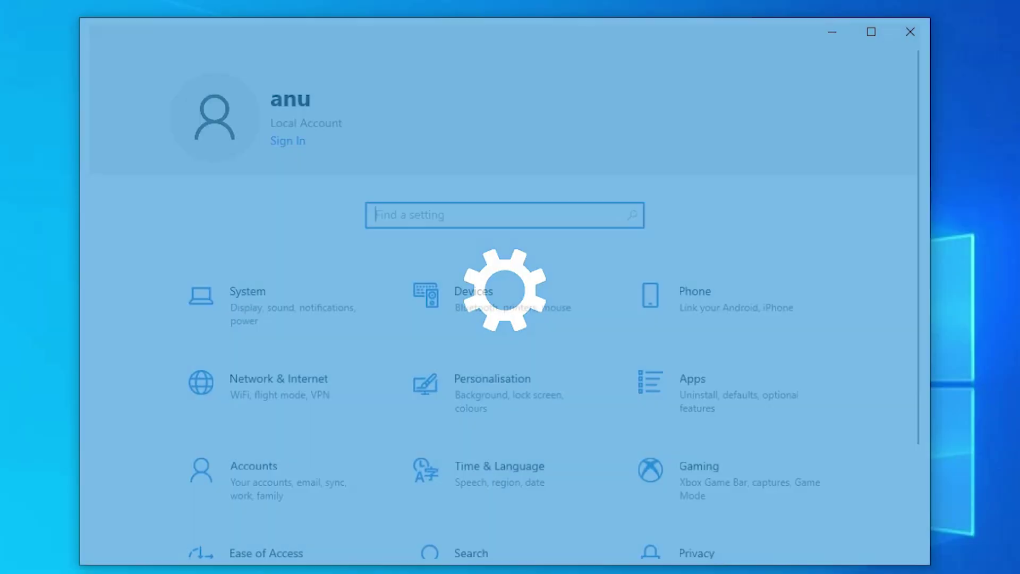
Go to Ease of Access and scroll its left pane toward Interaction.
scroll(407, 506, "down", 1)
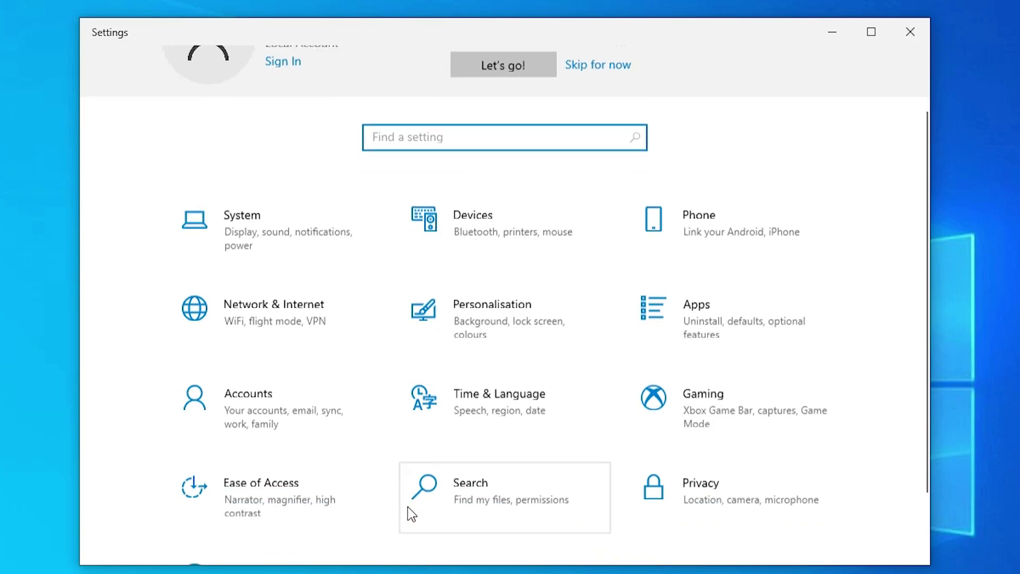
left_click(253, 499)
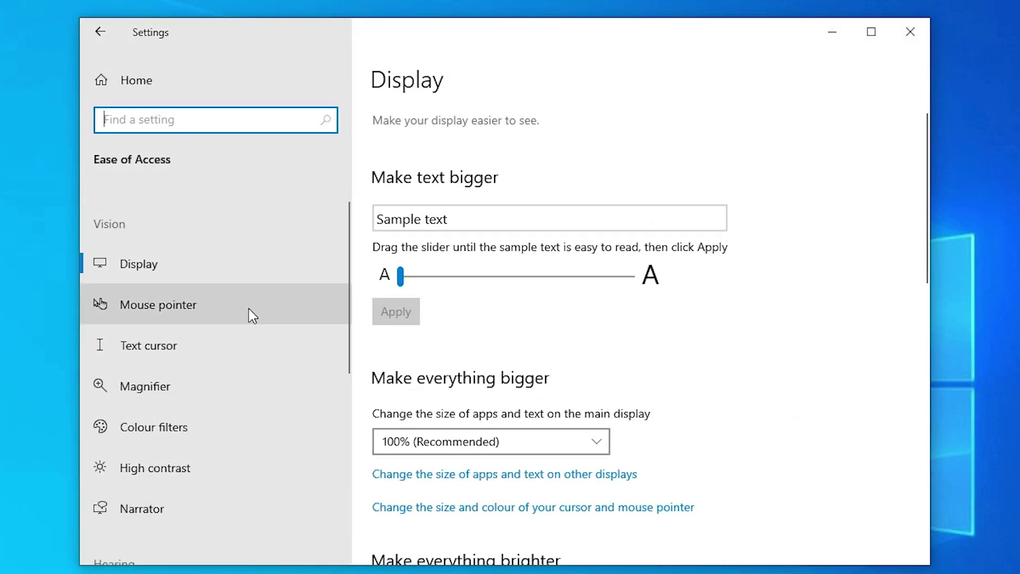
scroll(348, 326, "down", 1)
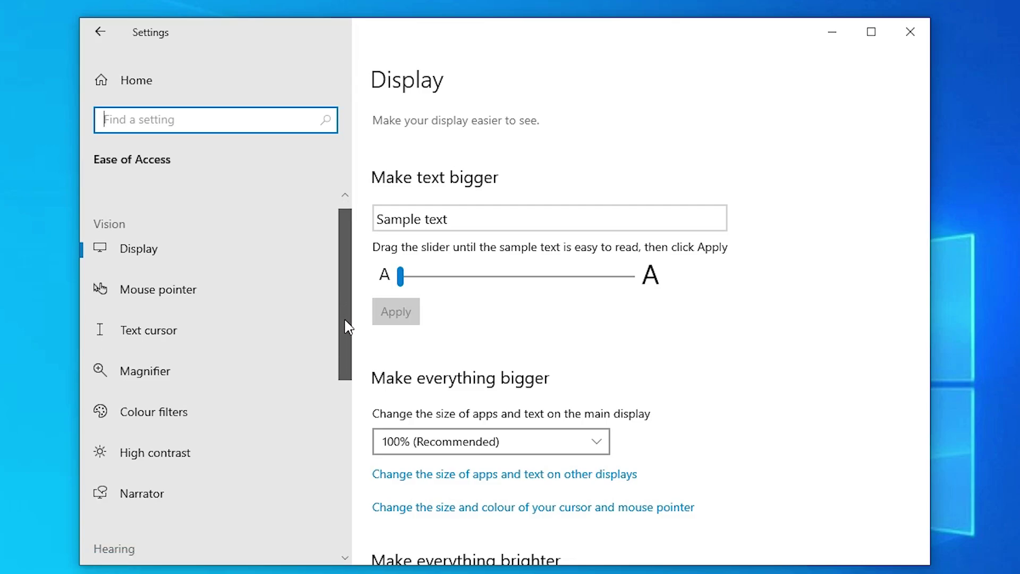
left_click_drag(348, 327, 350, 482)
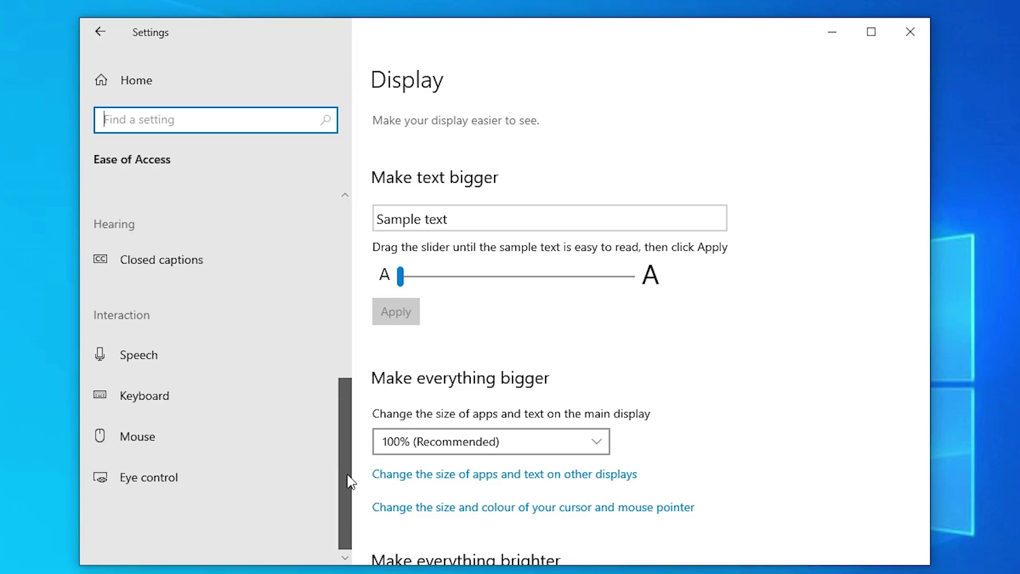
On the Ease of Access Keyboard page, switch Sticky Keys, Toggle Keys and Filter Keys off.
left_click(174, 397)
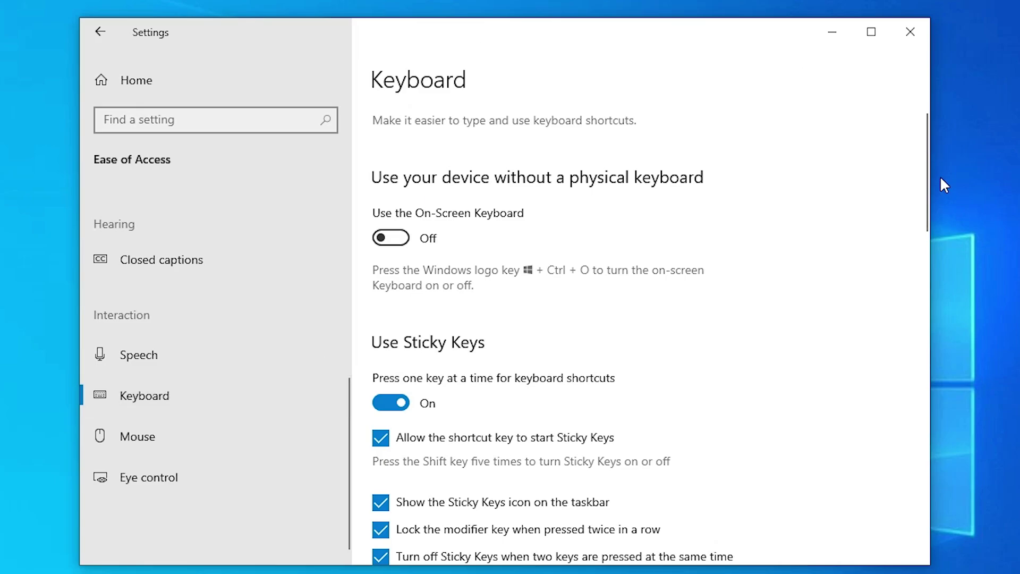
scroll(923, 144, "down", 3)
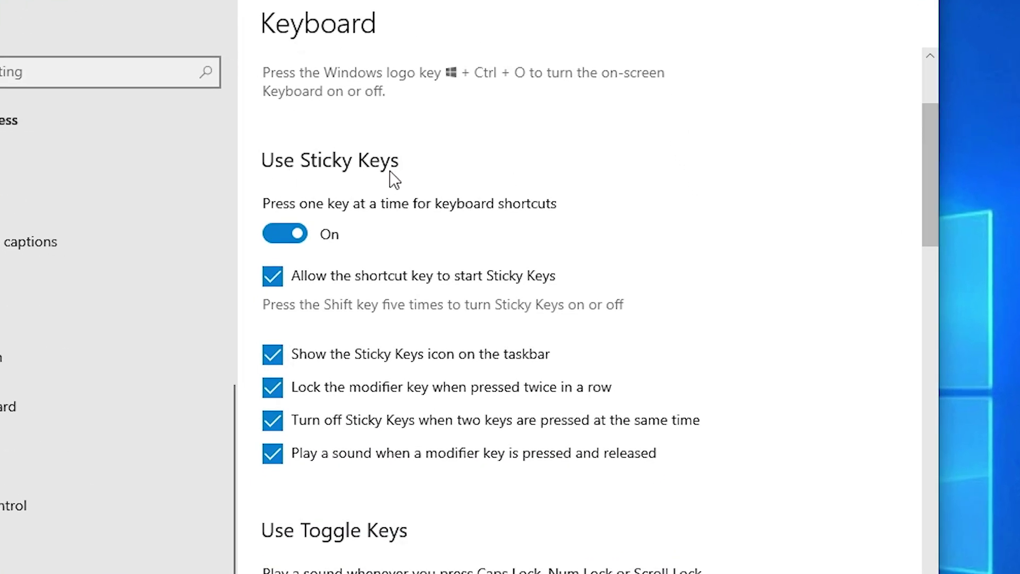
left_click(283, 227)
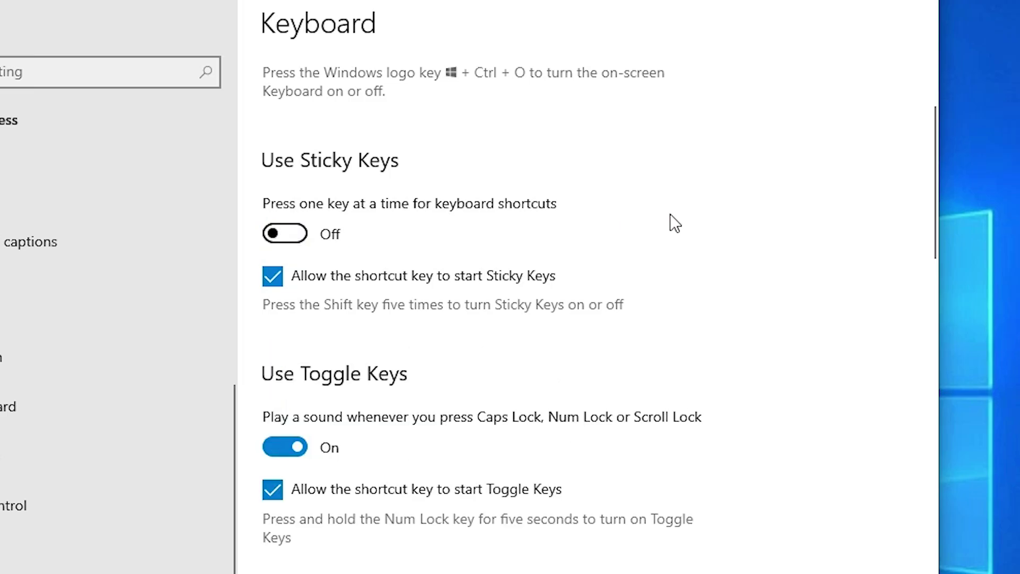
left_click_drag(938, 168, 933, 237)
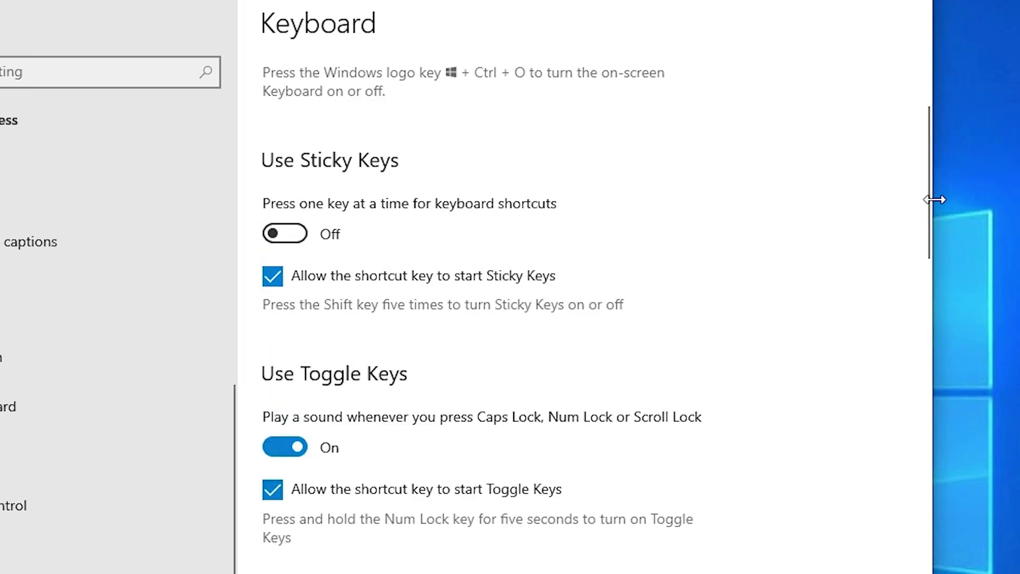
scroll(930, 244, "down", 5)
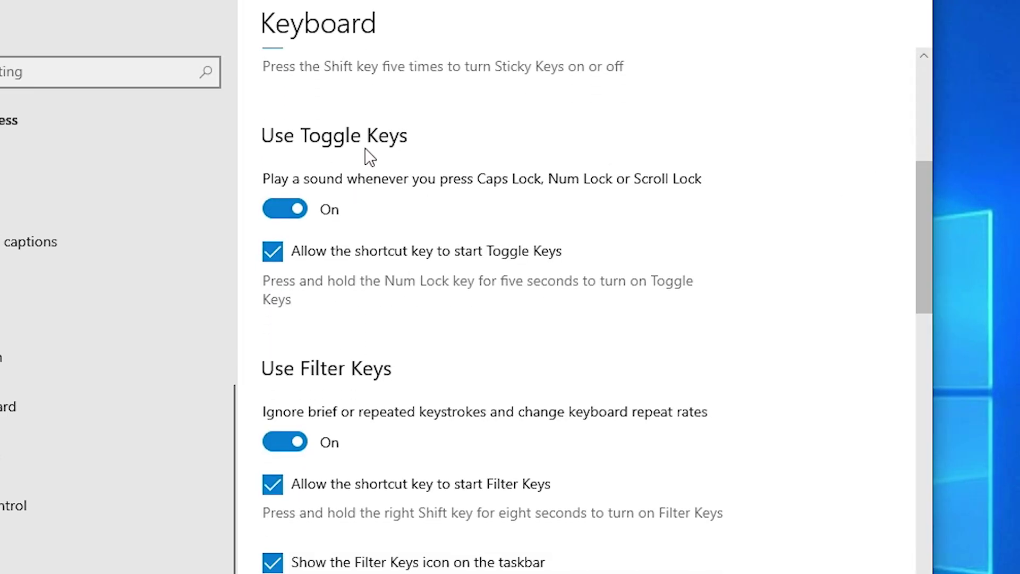
left_click(275, 211)
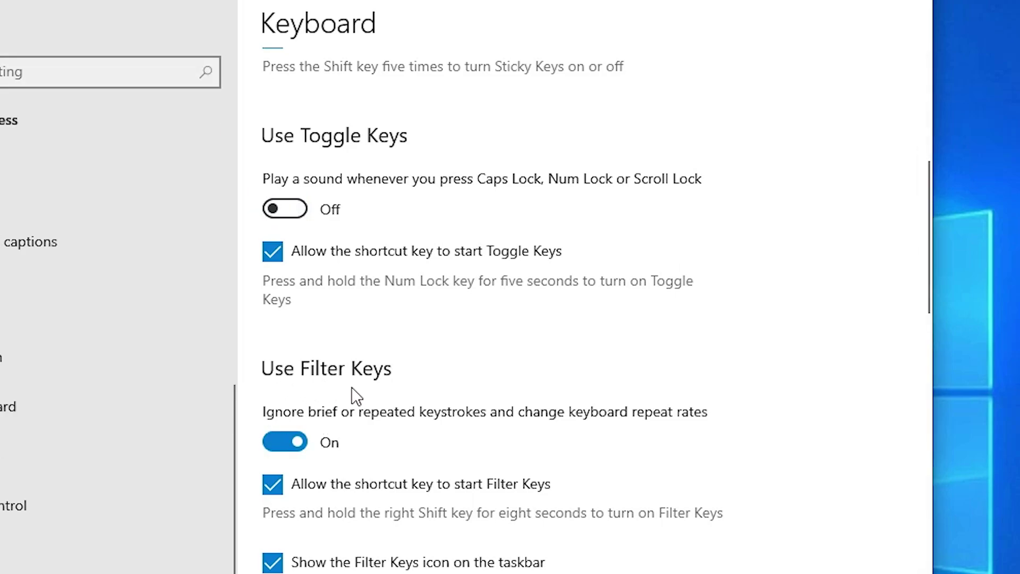
left_click(287, 439)
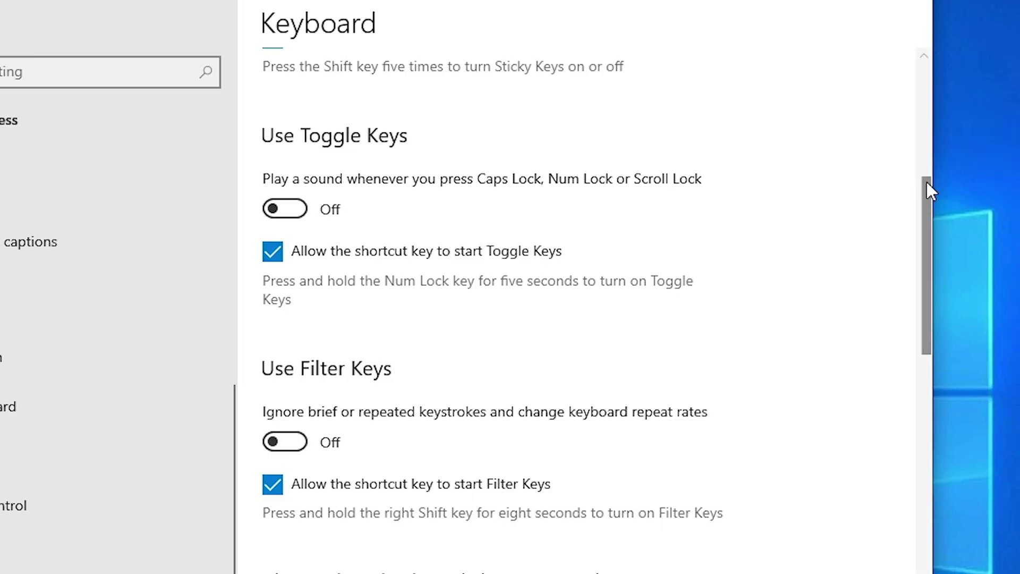
left_click_drag(928, 182, 937, 136)
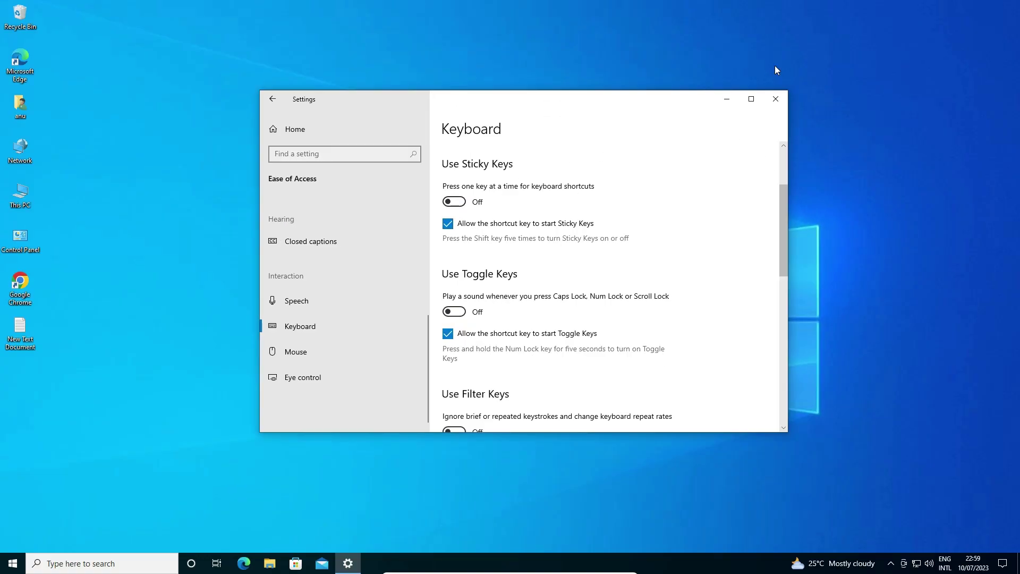
Close the Settings window, leaving the empty desktop.
left_click(777, 98)
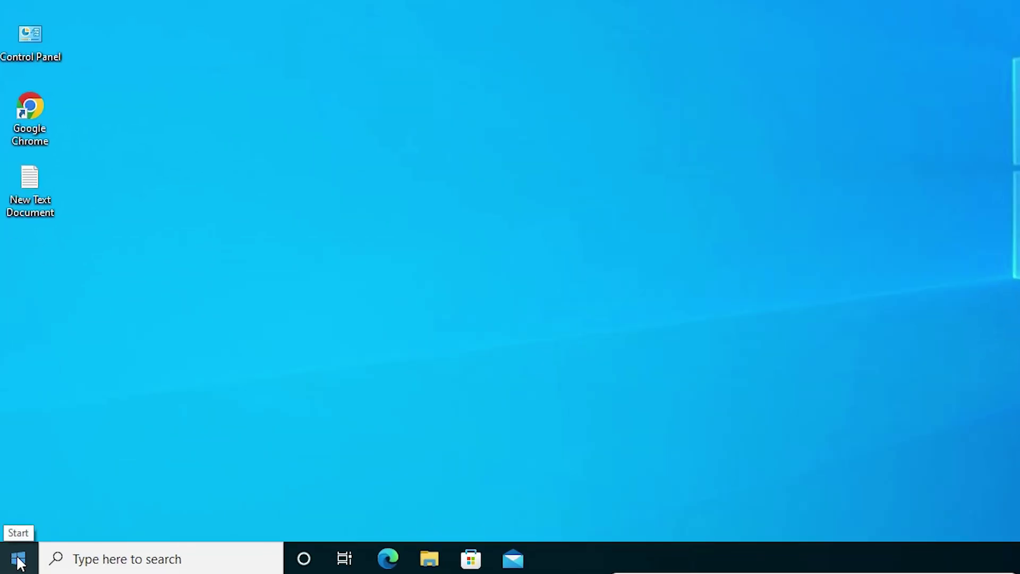
Reopen Settings from a Start search for 'se' and go to Time & Language.
left_click(12, 565)
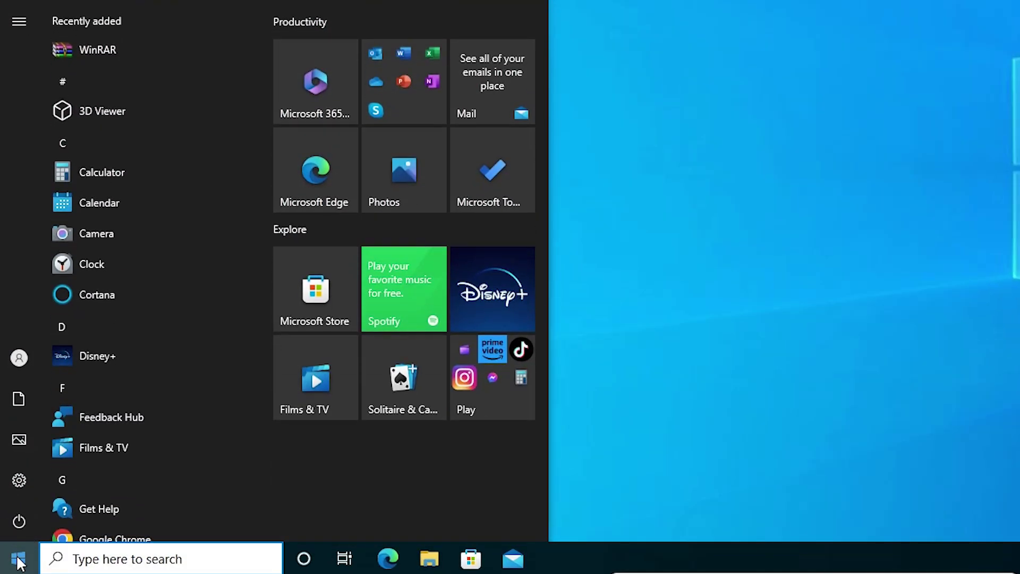
type("se")
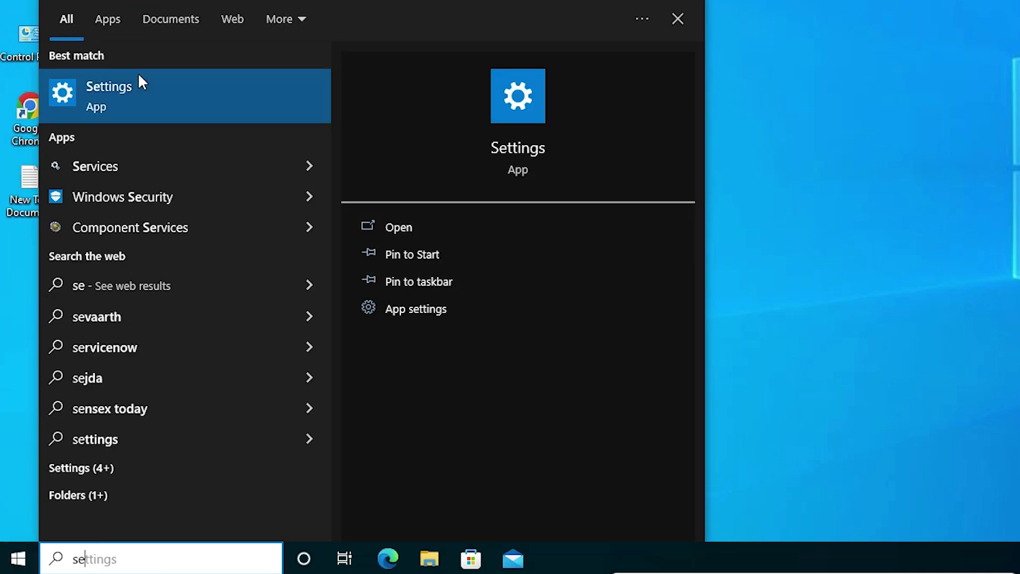
left_click(137, 83)
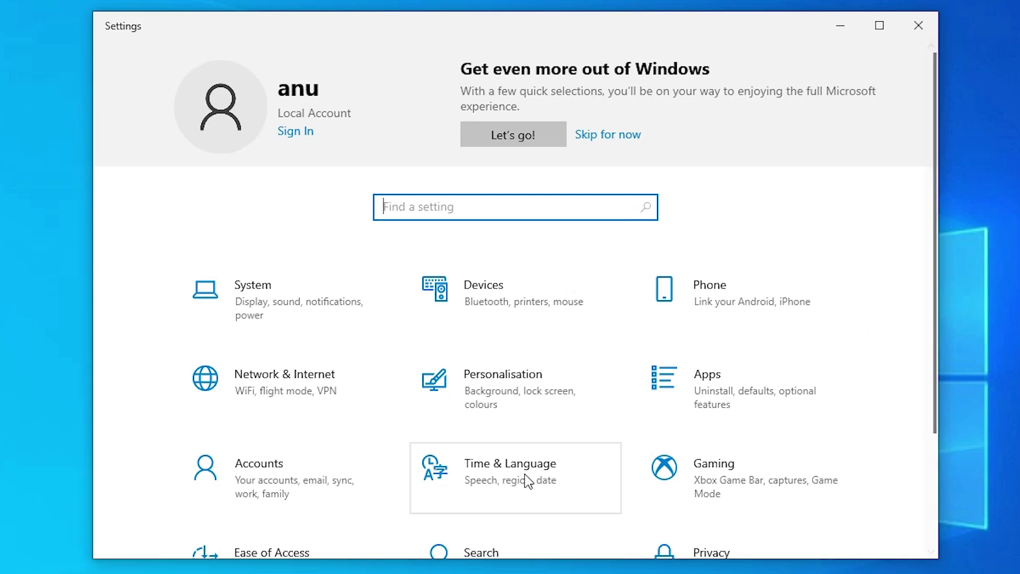
left_click(487, 480)
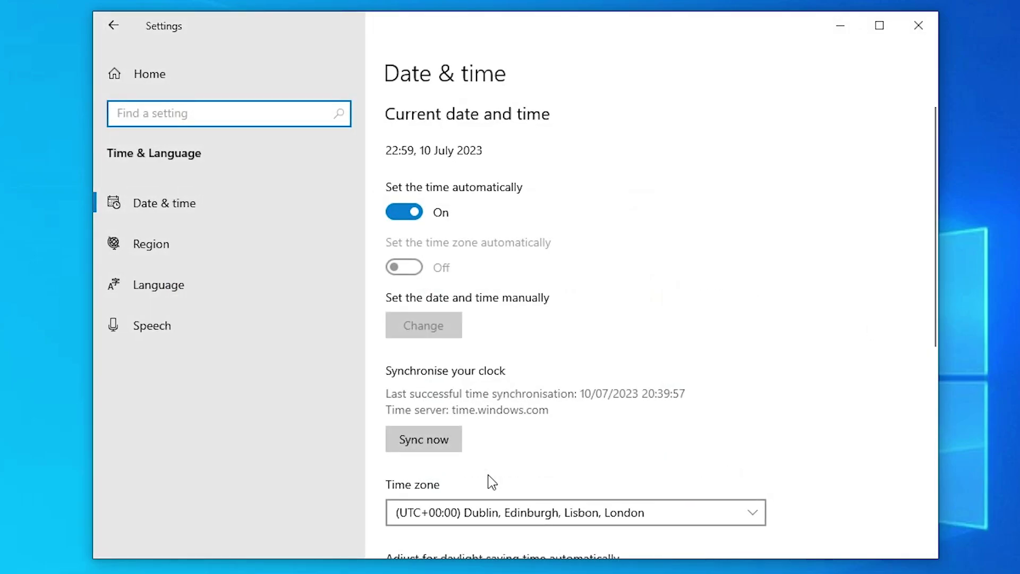
Show the Language page, view the display language choices unchanged, and reach Preferred languages.
left_click(185, 284)
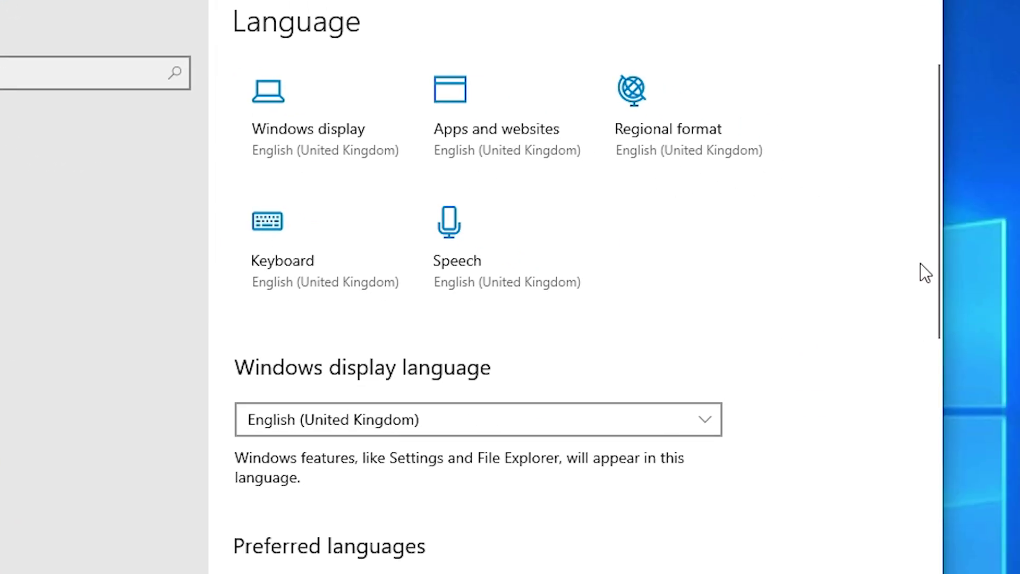
left_click_drag(939, 247, 941, 294)
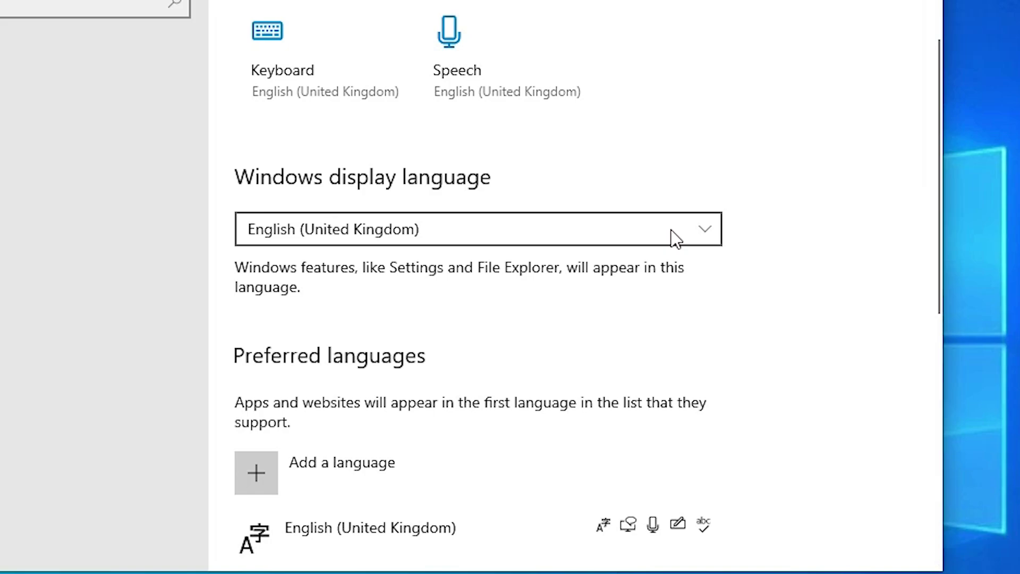
left_click(671, 230)
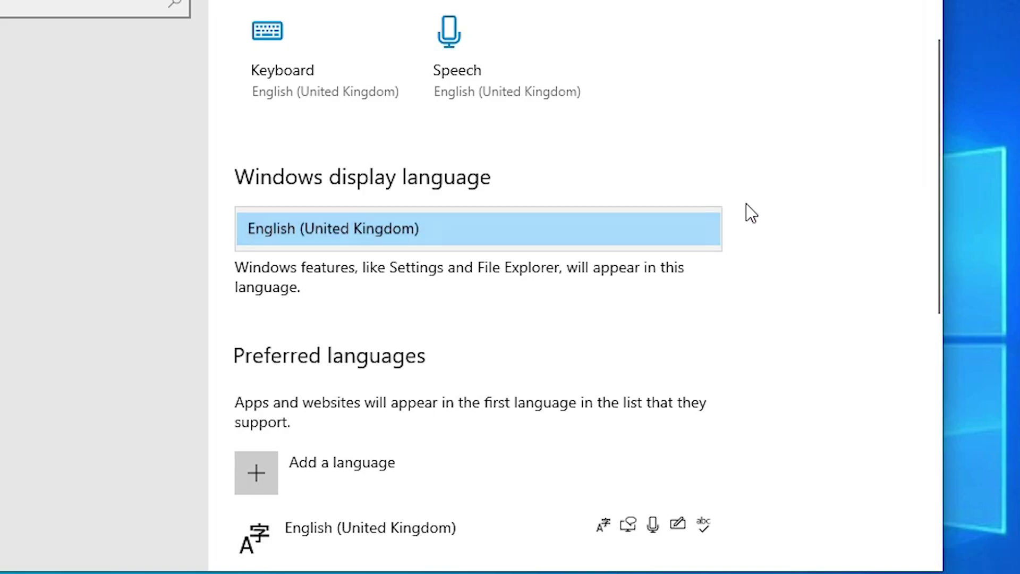
left_click(770, 329)
scroll(520, 428, "down", 2)
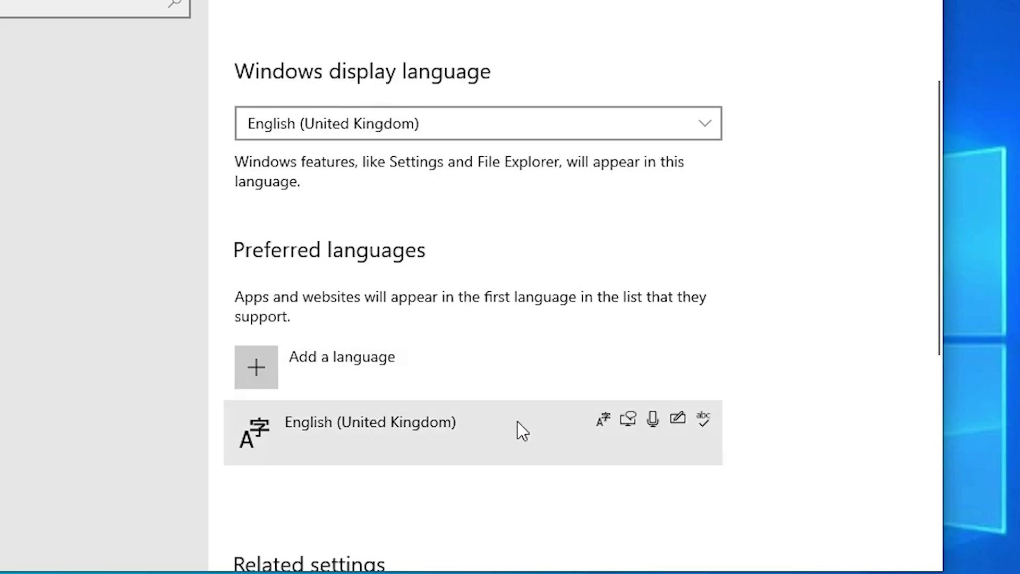
Add English (United States) via an 'eng' search and install it with its optional features.
left_click(362, 355)
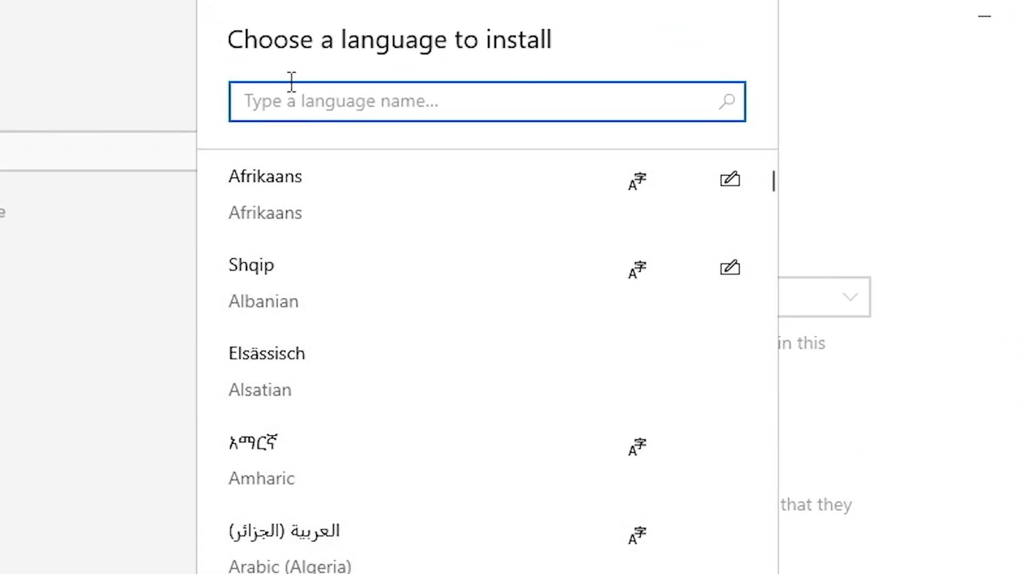
type("eng")
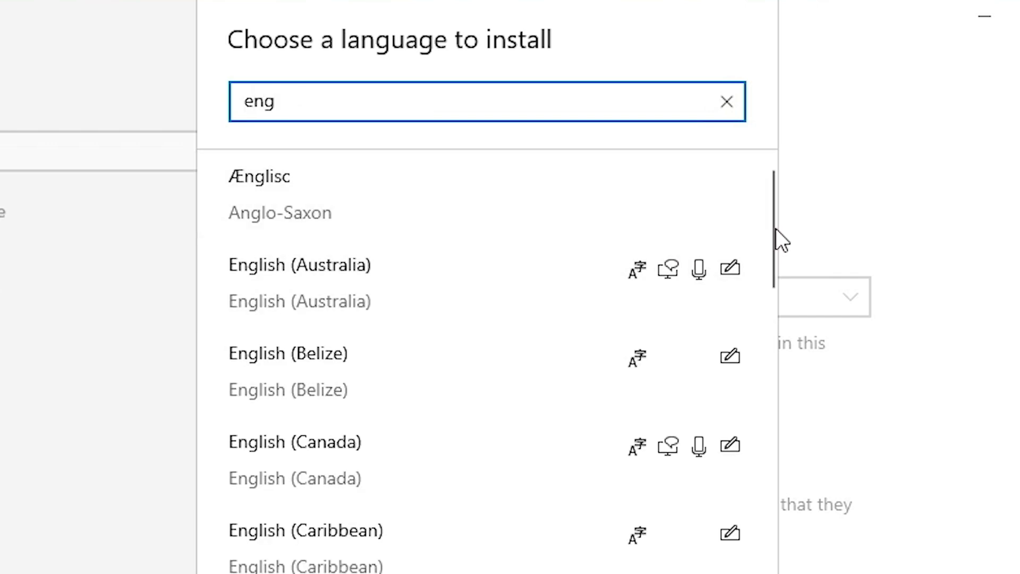
left_click_drag(771, 223, 772, 551)
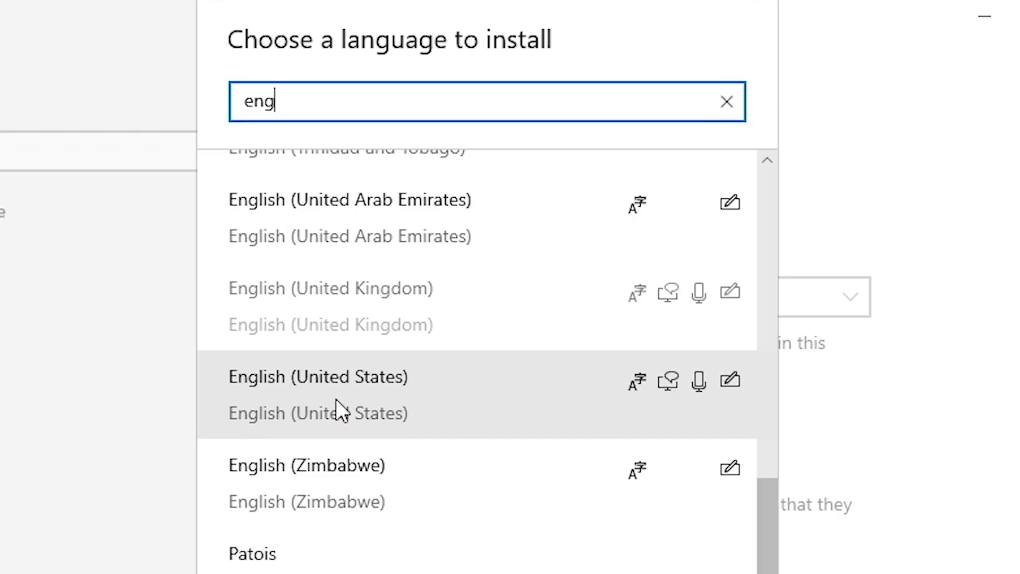
left_click(336, 399)
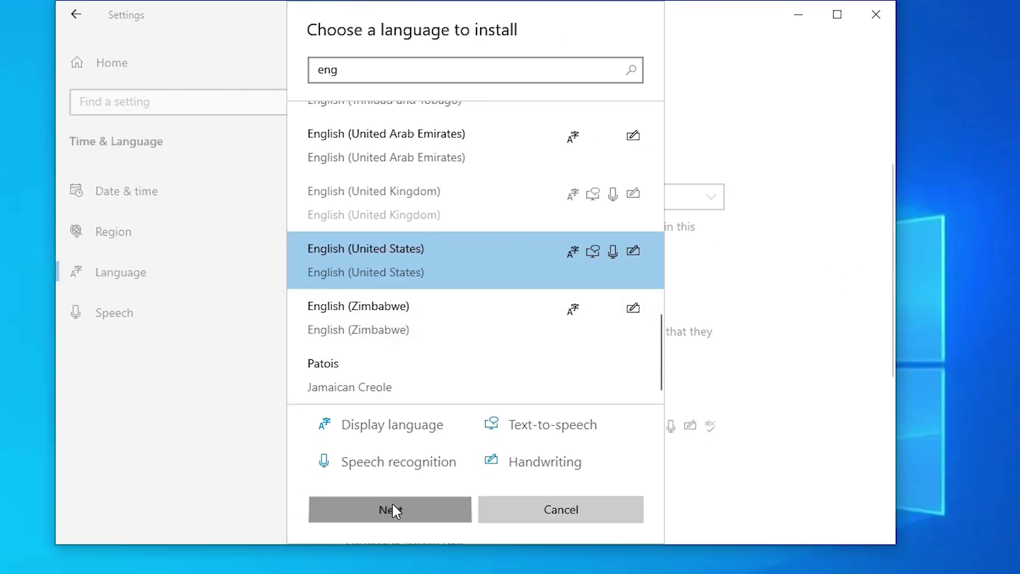
left_click(393, 508)
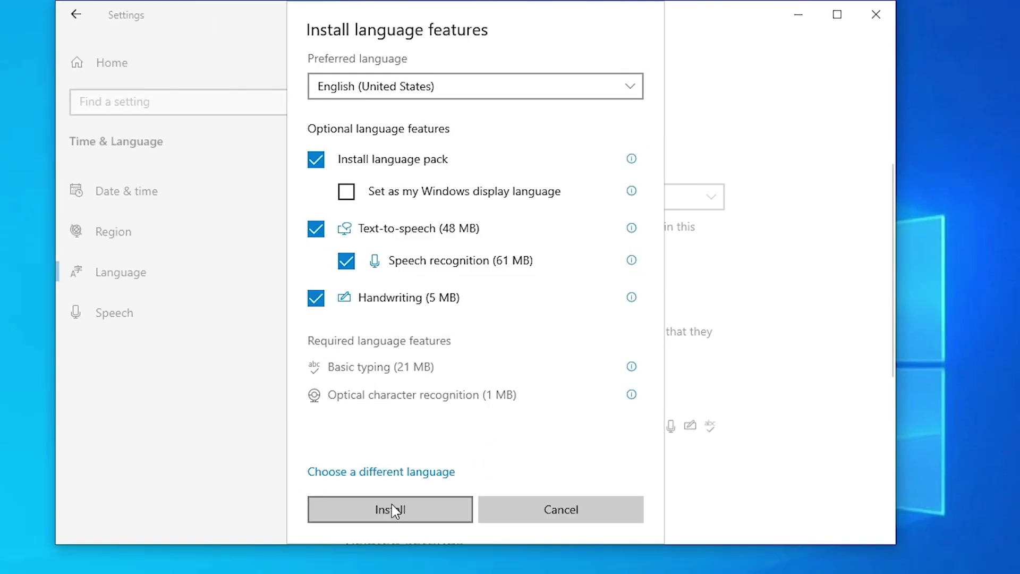
left_click(455, 511)
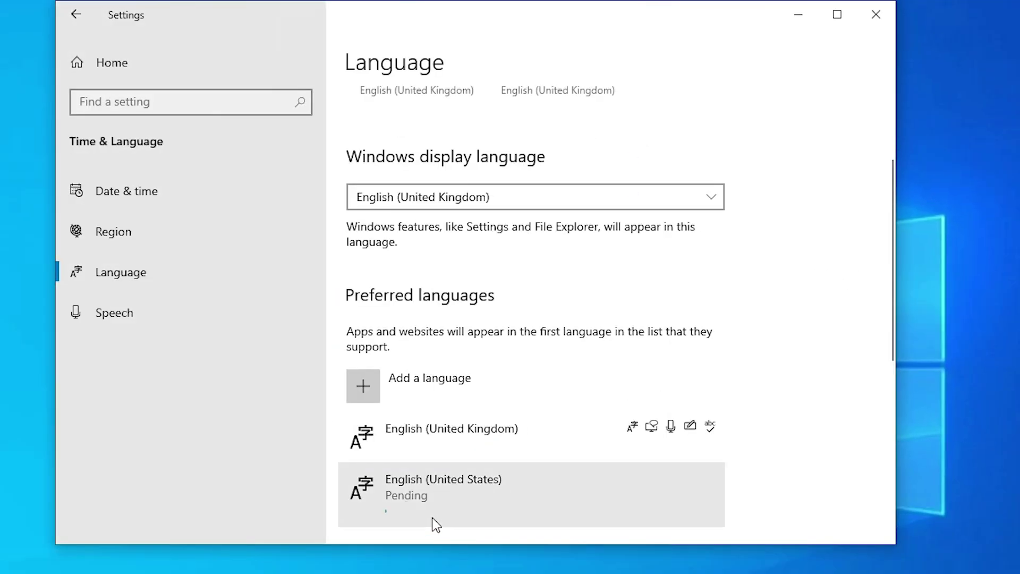
Move English (United States) above English (United Kingdom), then close Settings.
left_click_drag(893, 327, 888, 363)
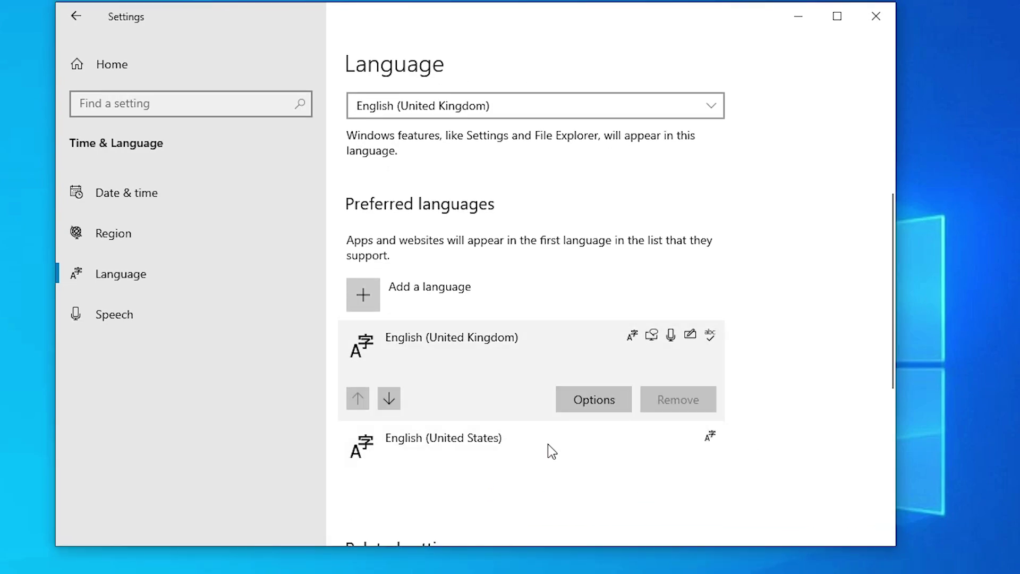
left_click(540, 448)
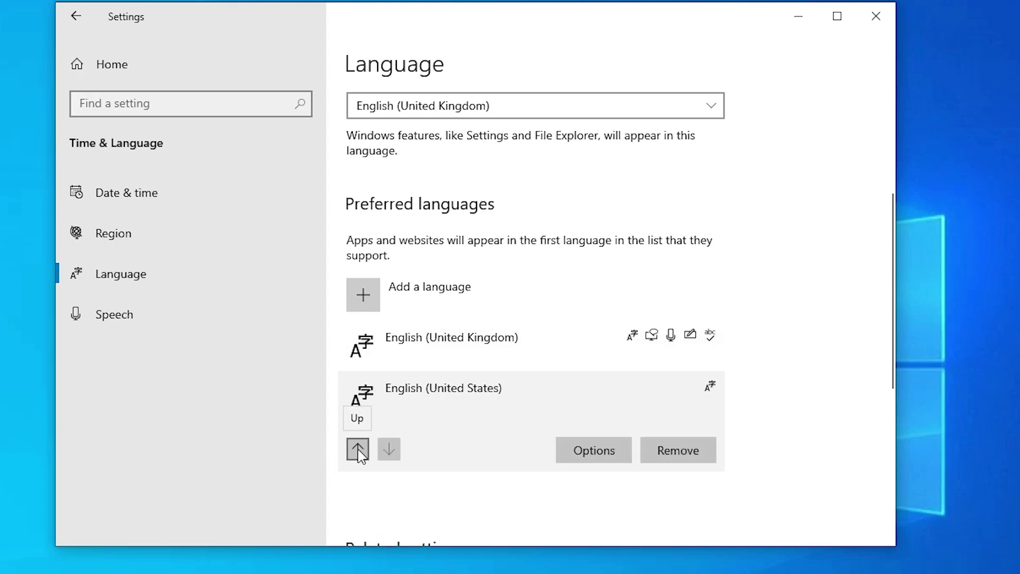
left_click(358, 449)
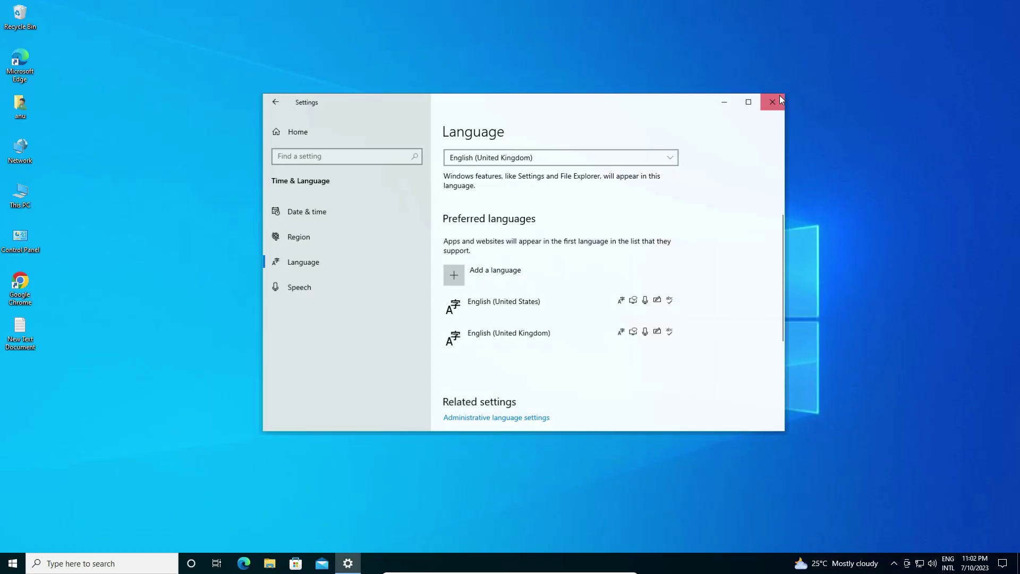
left_click(876, 16)
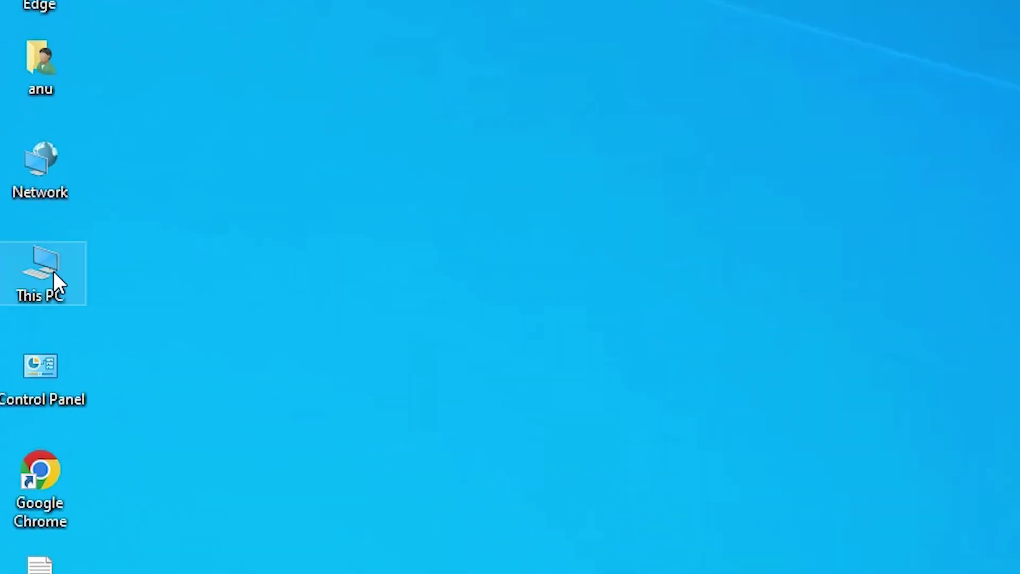
Open Computer Management from This PC and show Device Manager.
right_click(55, 273)
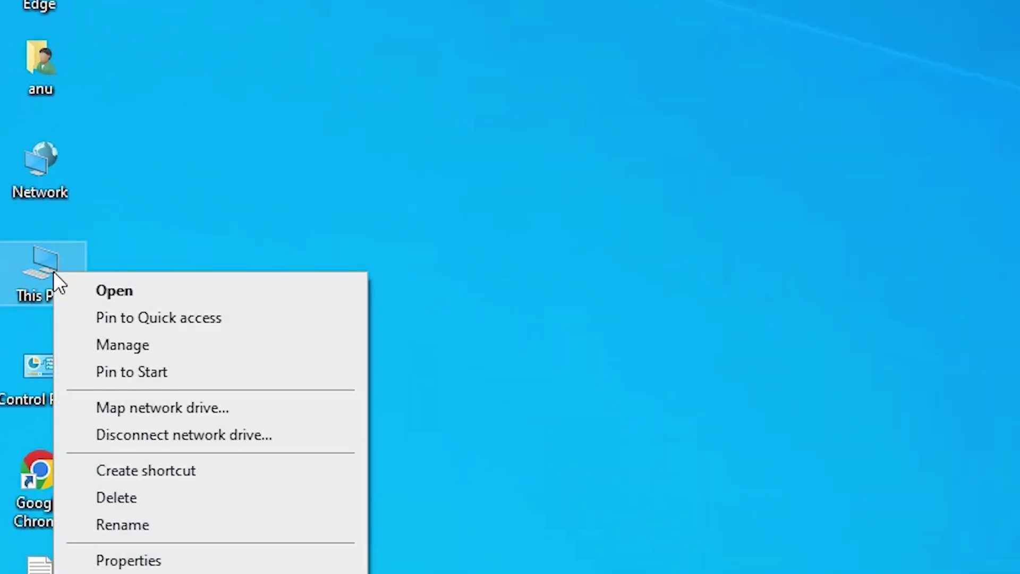
left_click(115, 357)
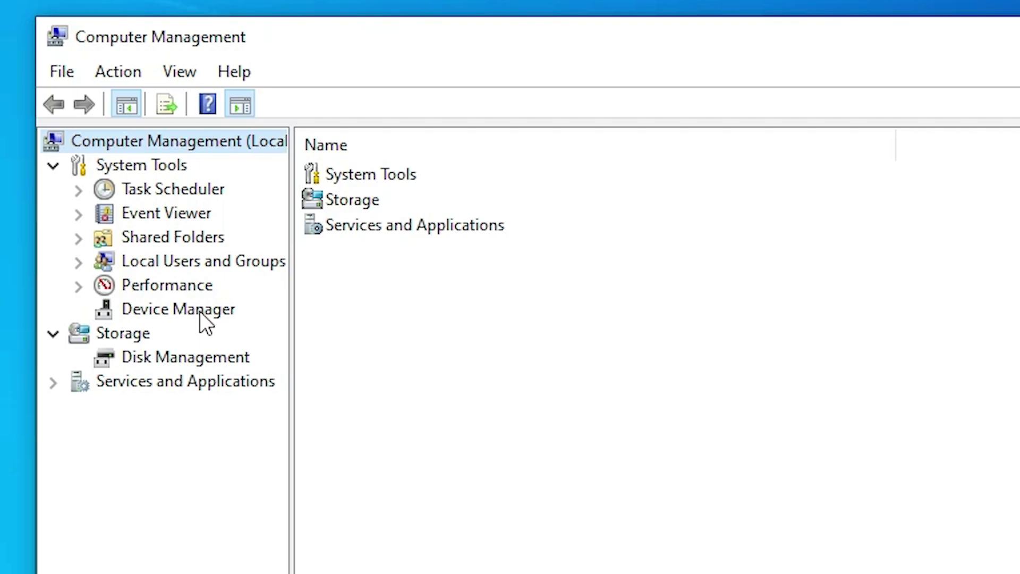
left_click(200, 311)
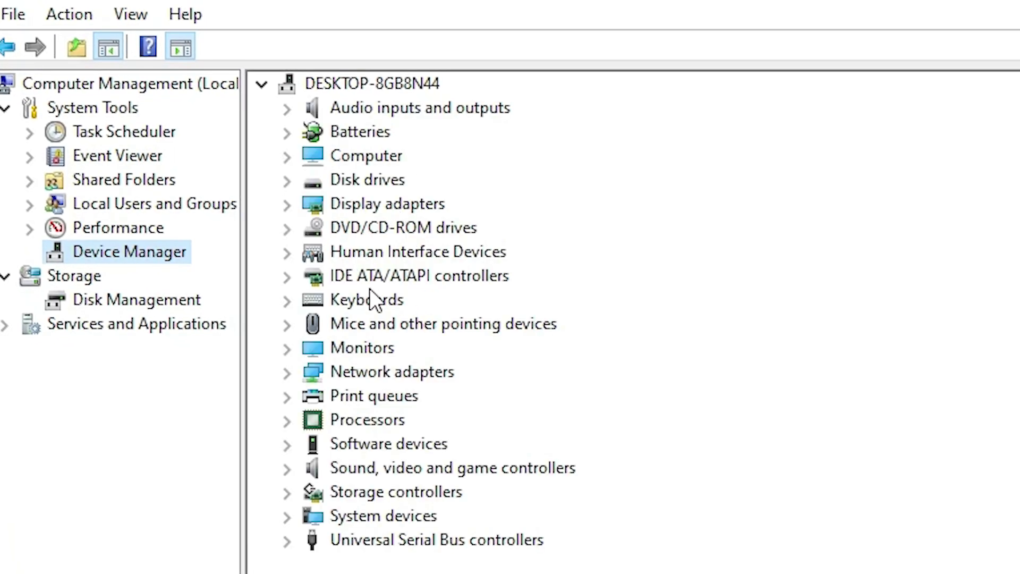
Expand Keyboards and start Update driver for the Standard PS/2 Keyboard.
double_click(370, 293)
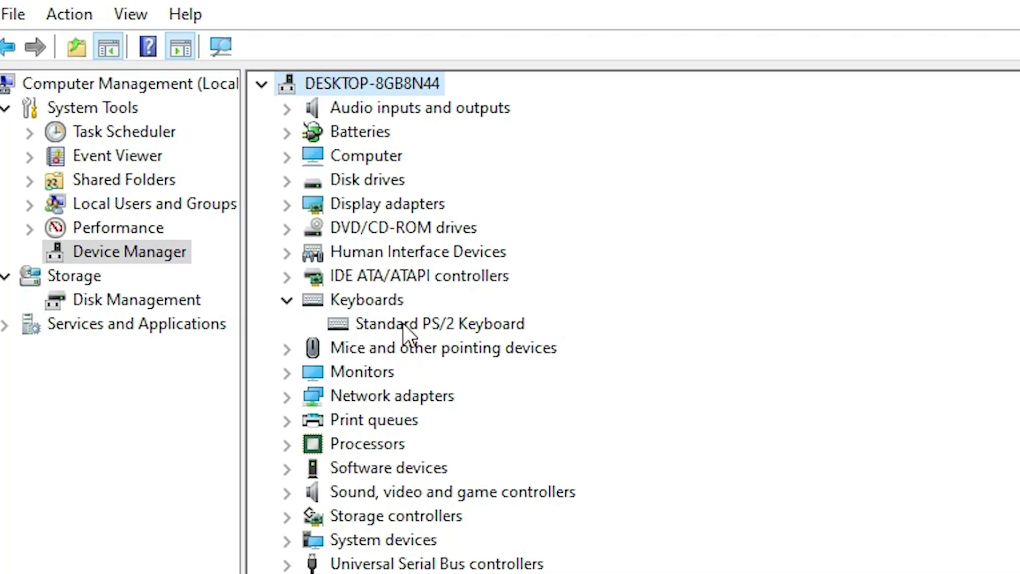
left_click(402, 323)
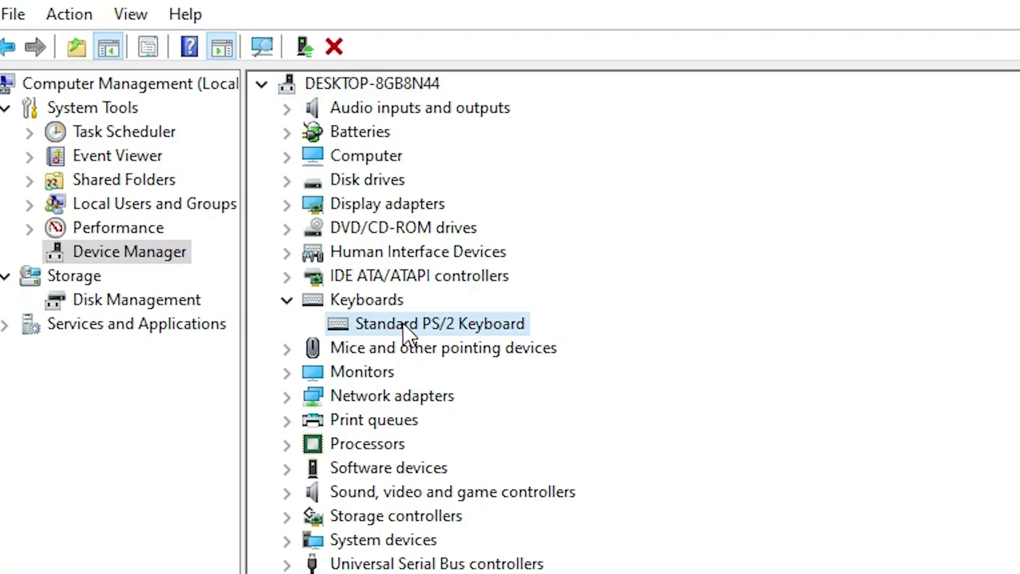
right_click(402, 323)
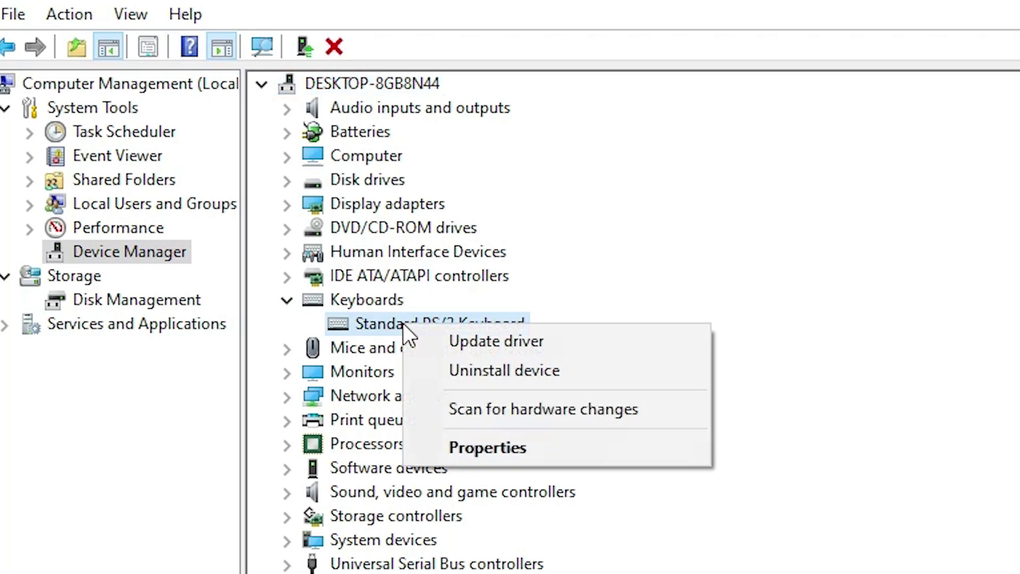
left_click(563, 338)
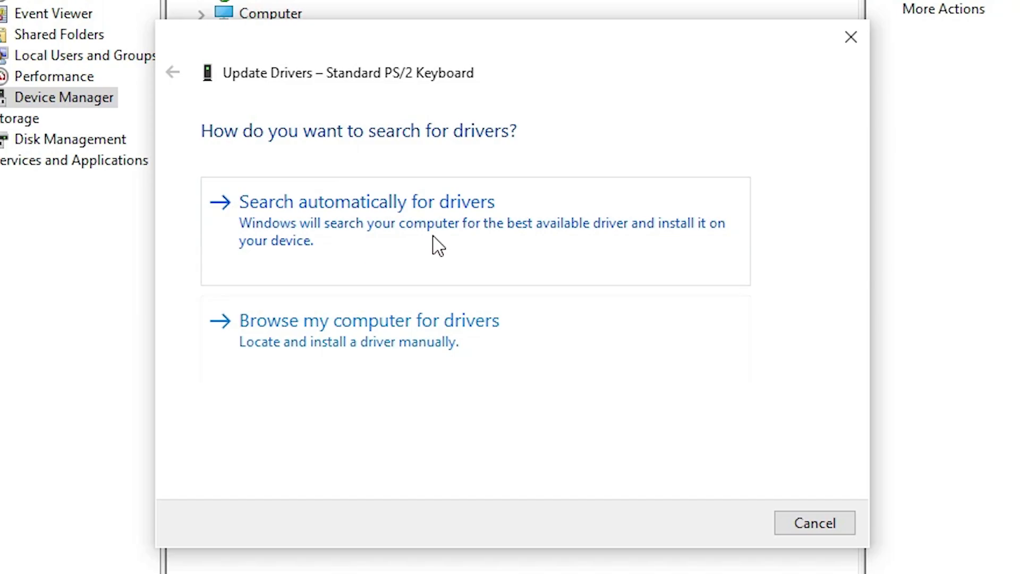
left_click(425, 240)
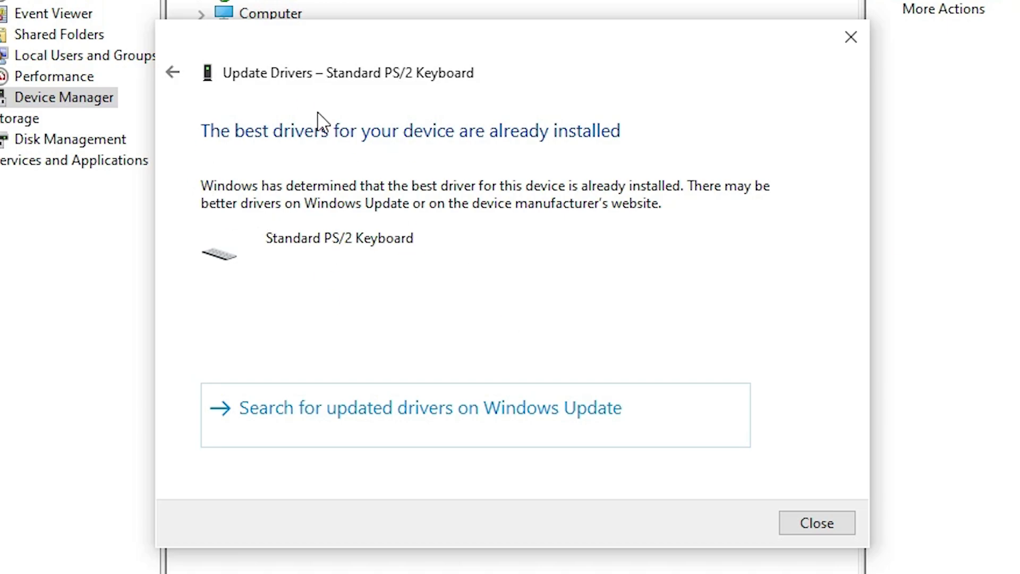
left_click(174, 73)
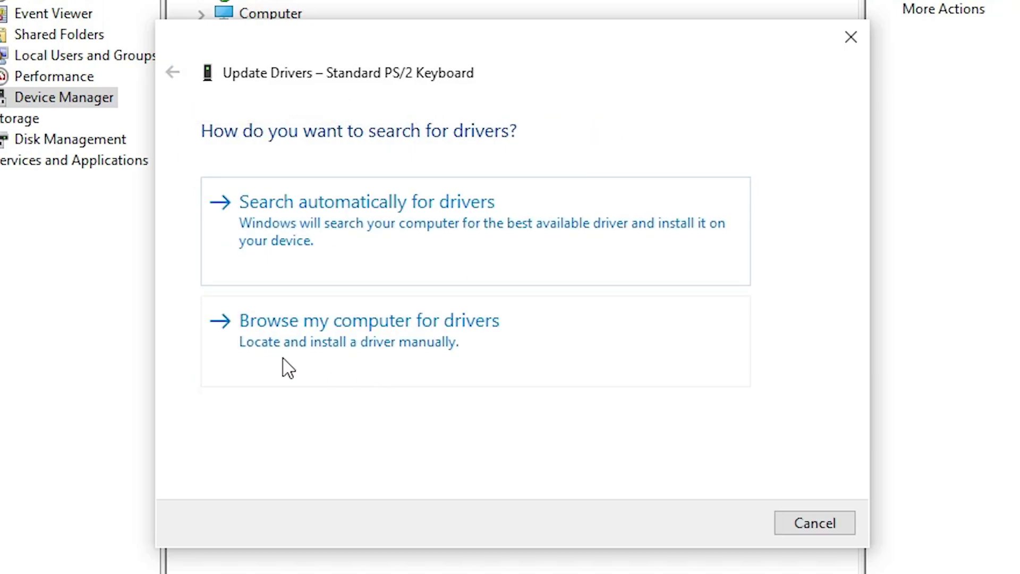
Install the Standard PS/2 Keyboard driver from the computer's compatible driver list.
left_click(338, 353)
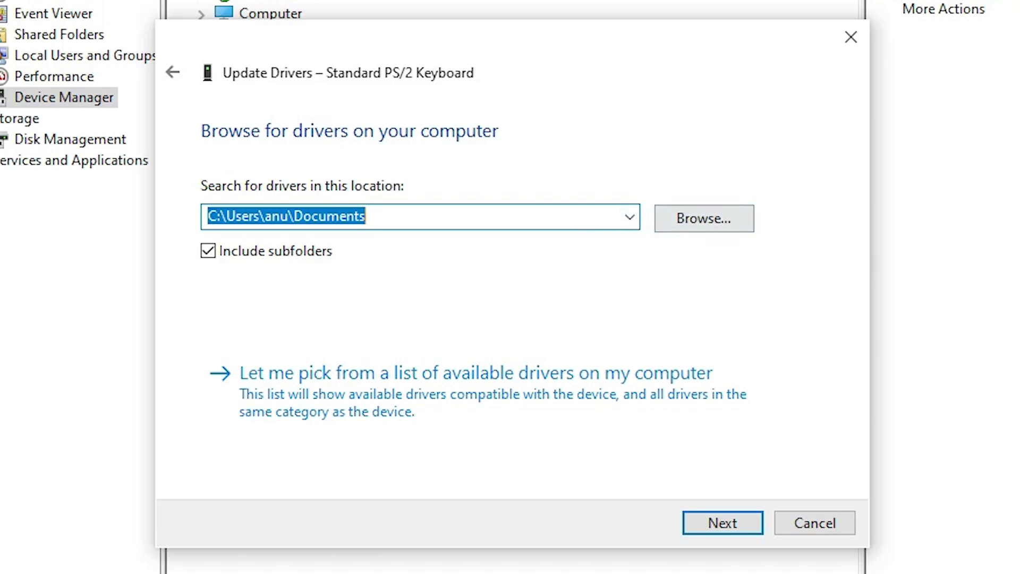
left_click(402, 385)
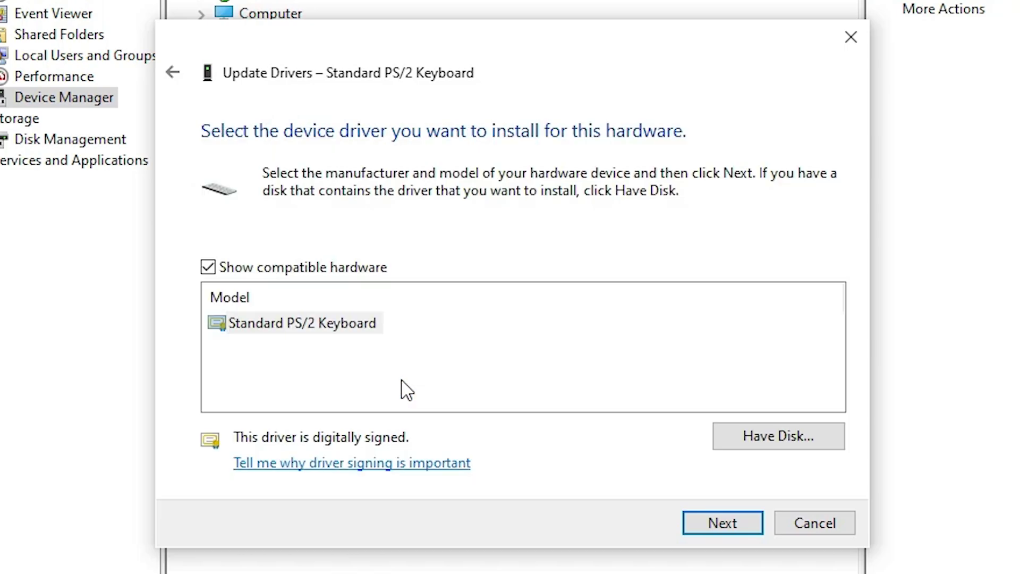
left_click(305, 325)
left_click(740, 517)
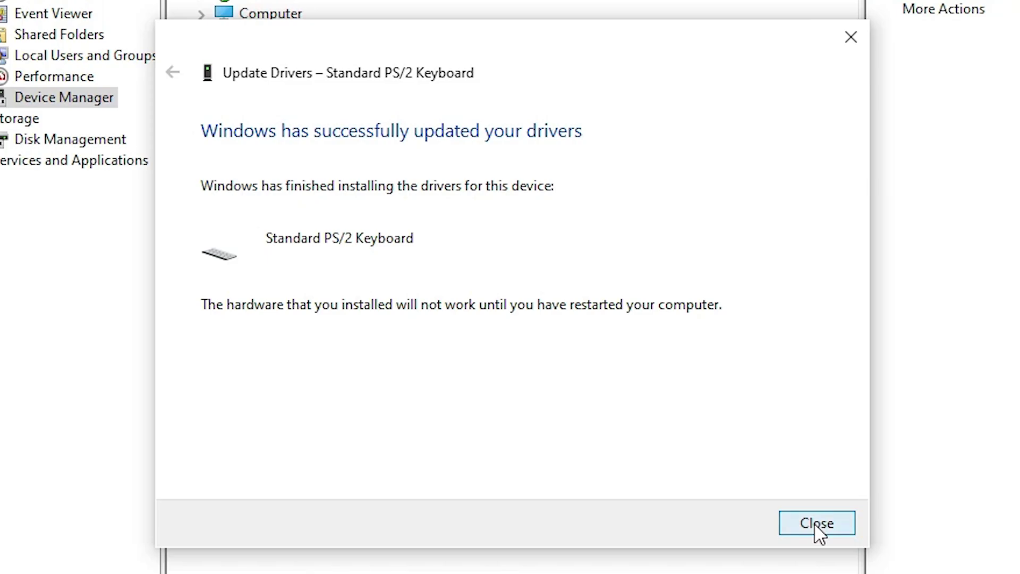
Finish the update, decline the restart, and close Computer Management.
left_click(817, 525)
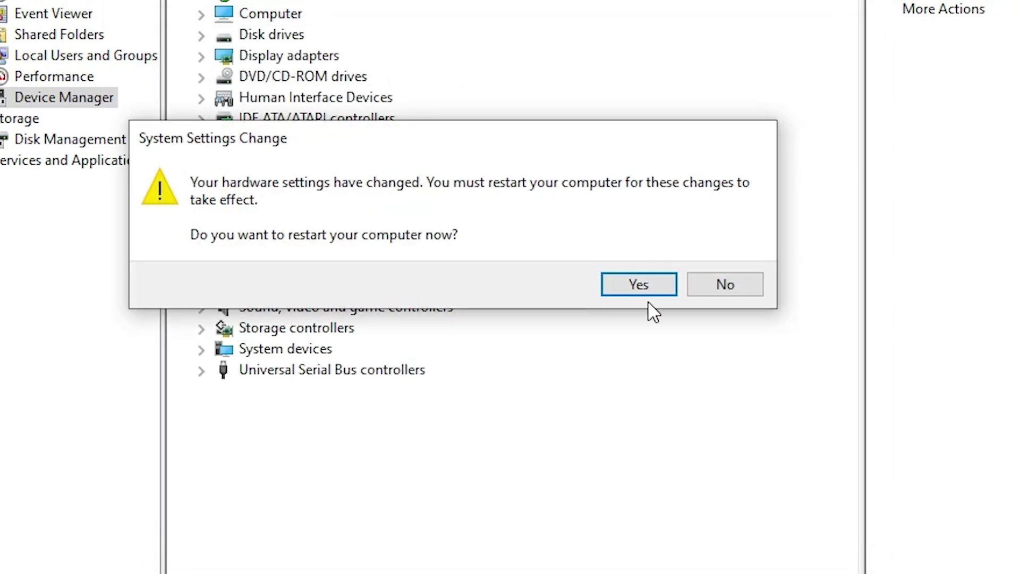
left_click(736, 285)
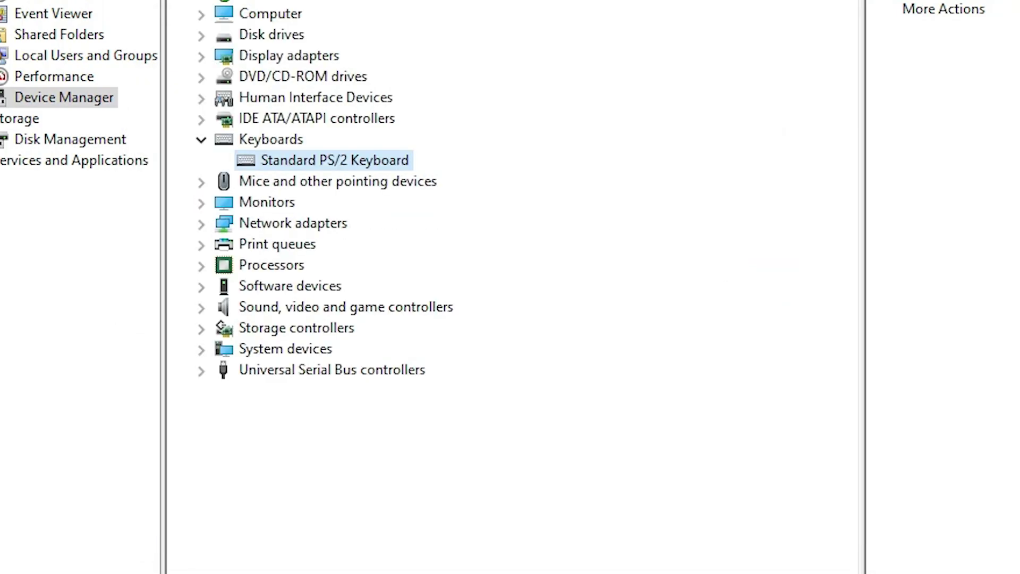
left_click(971, 38)
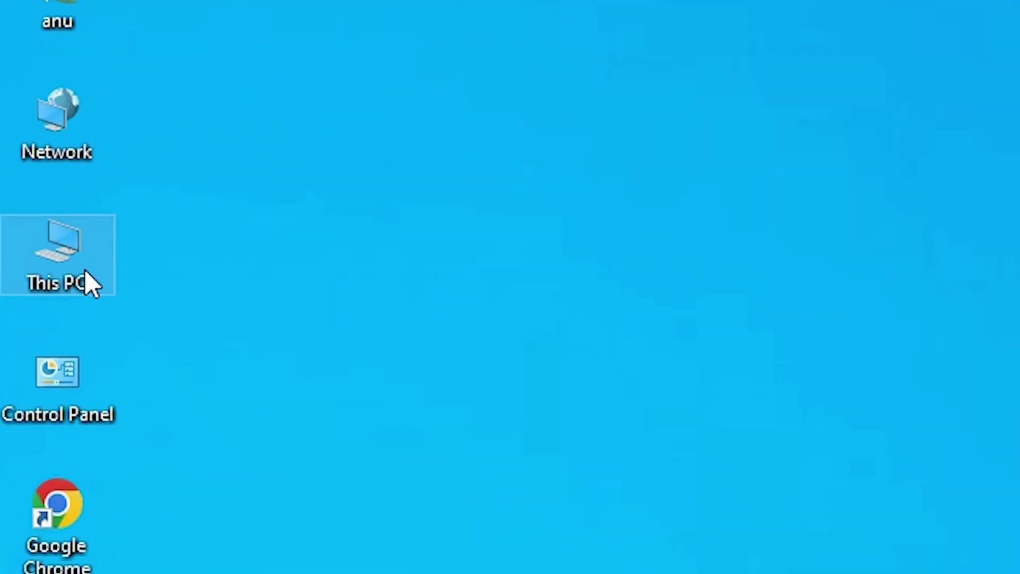
Reopen Computer Management from This PC, centre the window, and show Device Manager.
right_click(44, 267)
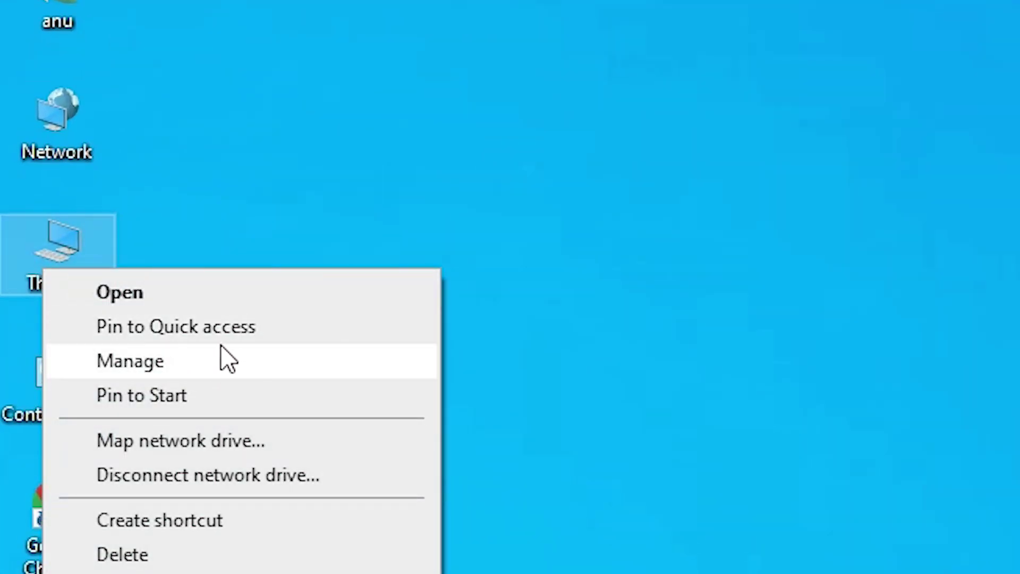
left_click(194, 360)
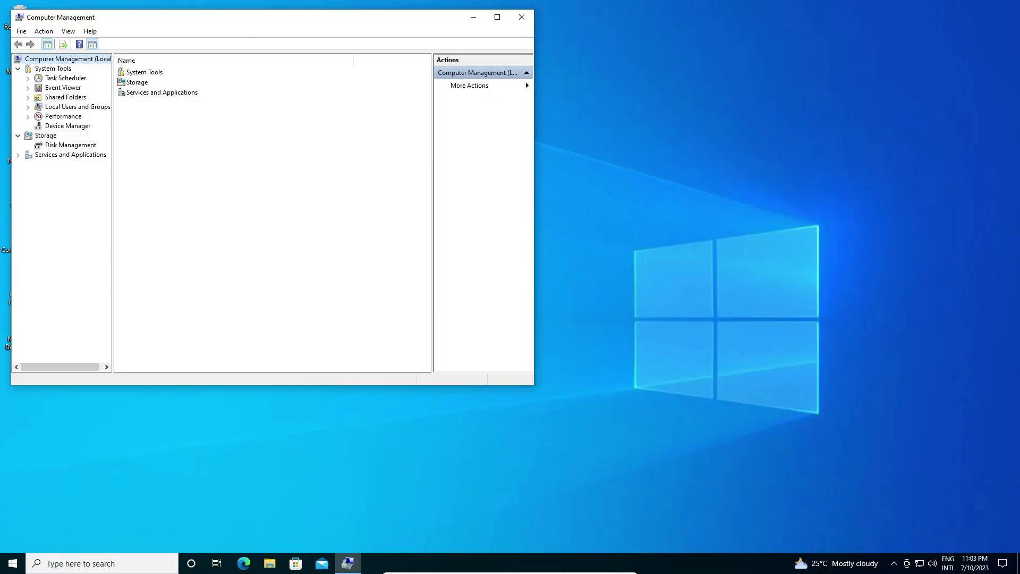
left_click_drag(248, 23, 455, 87)
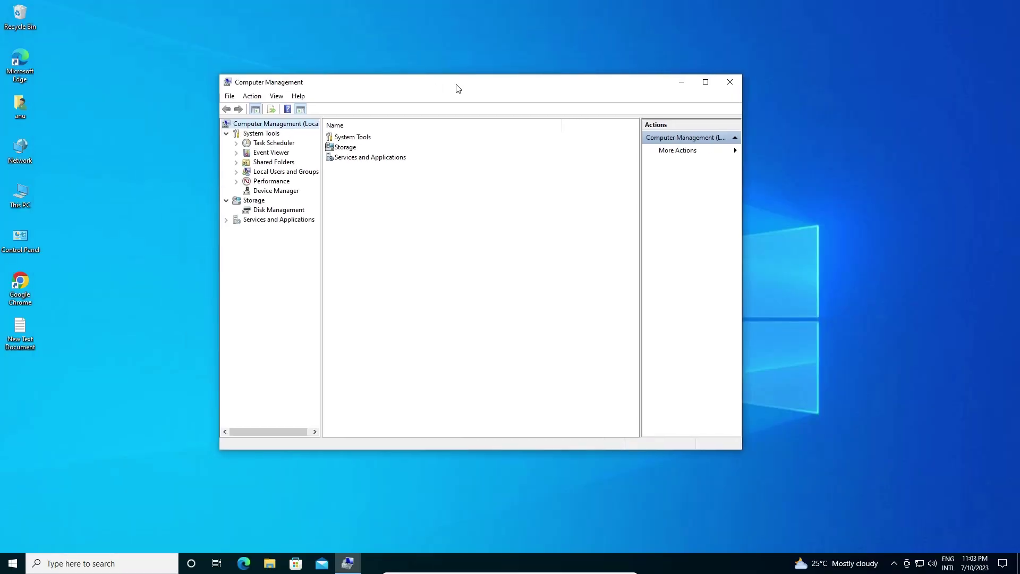
left_click(189, 328)
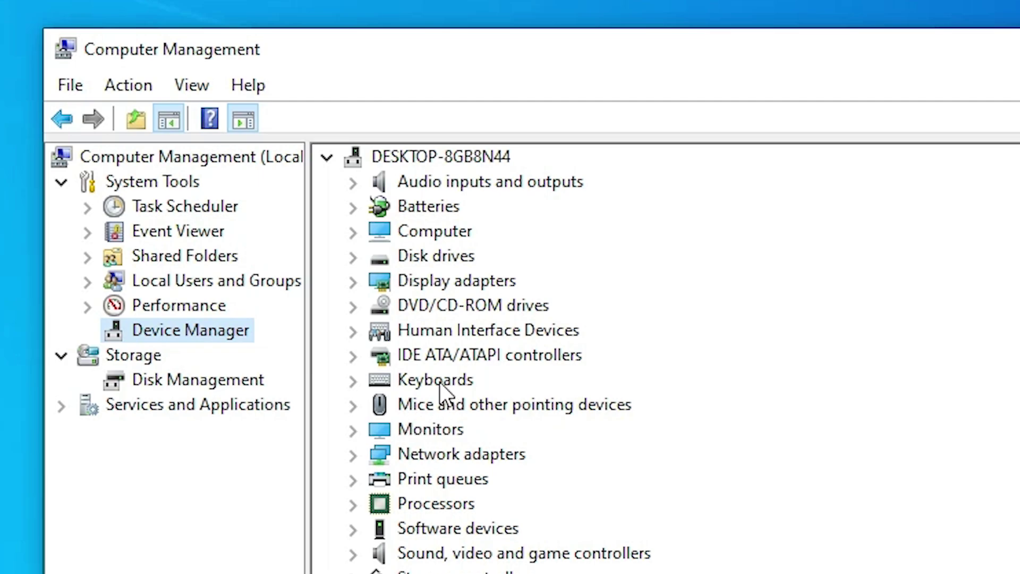
Expand Keyboards and bring up the actions for the Standard PS/2 Keyboard.
left_click(404, 380)
left_click(354, 382)
left_click(497, 408)
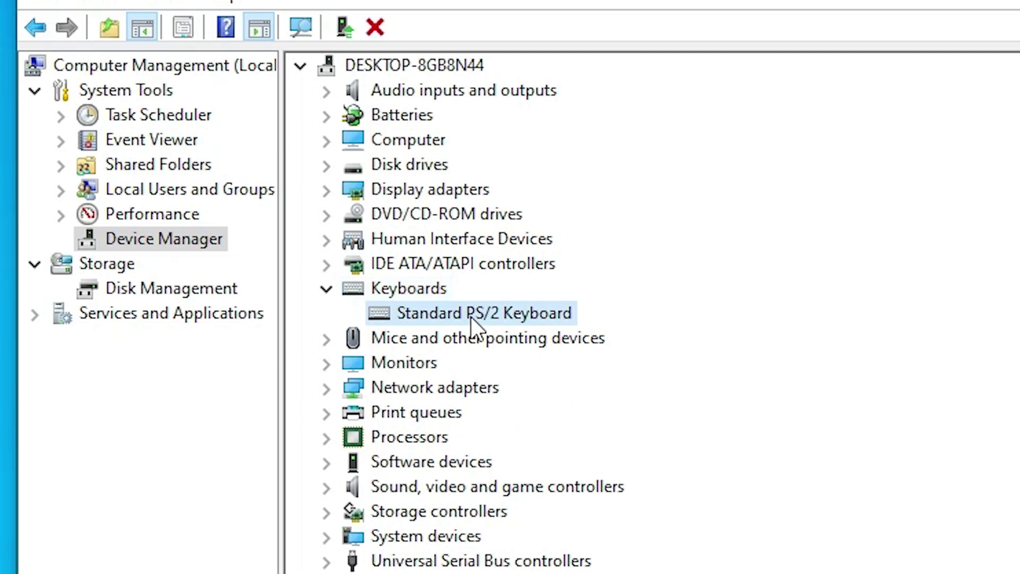
right_click(497, 408)
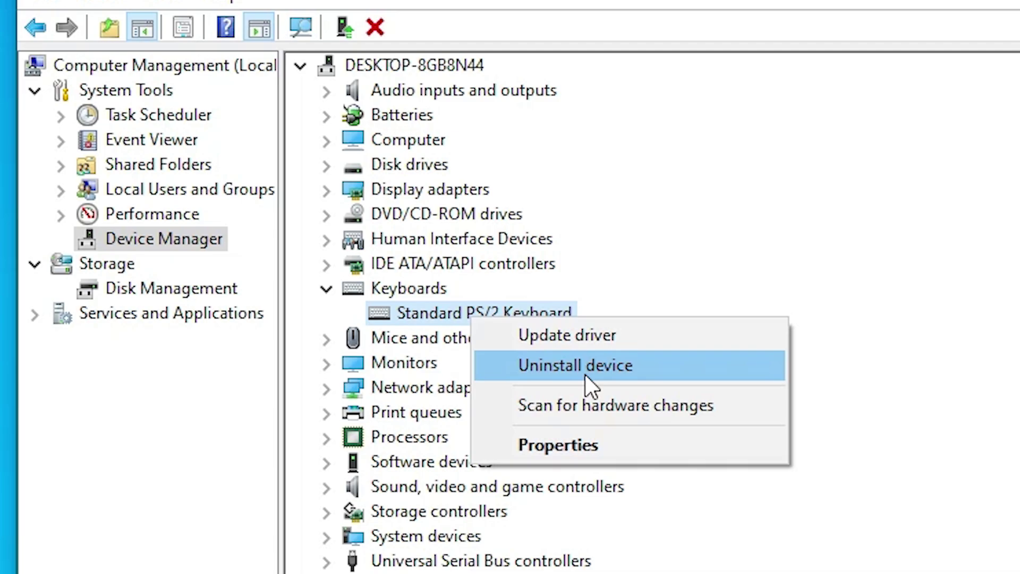
Uninstall the Standard PS/2 Keyboard device and confirm its removal.
left_click(585, 374)
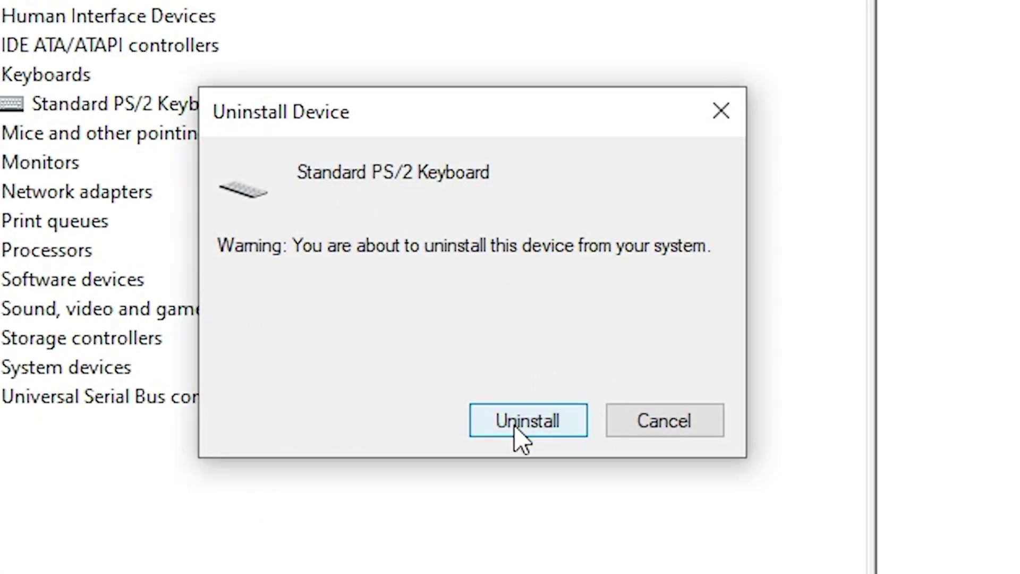
left_click(518, 425)
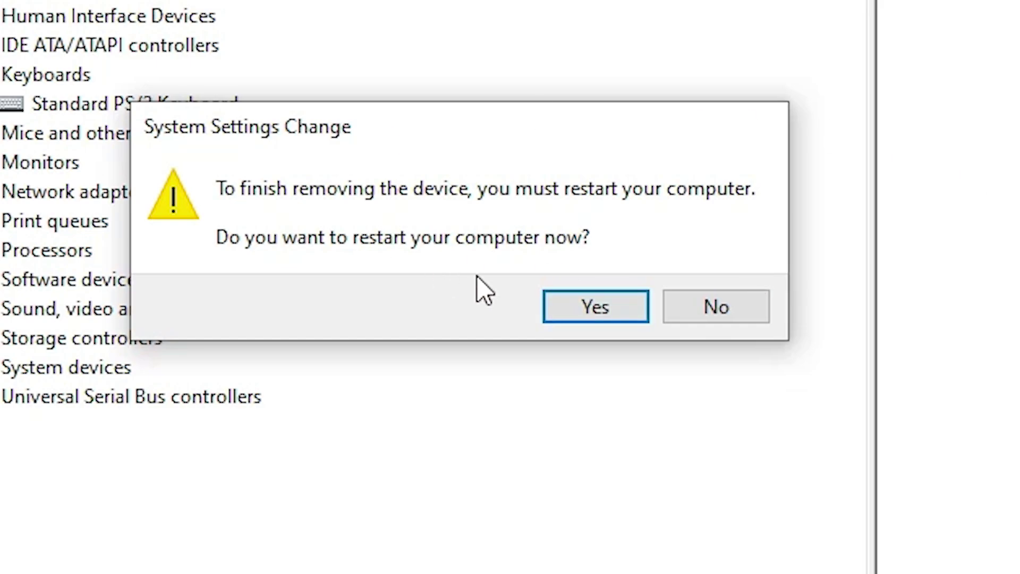
Accept the System Settings Change prompt to restart Windows now.
left_click(591, 302)
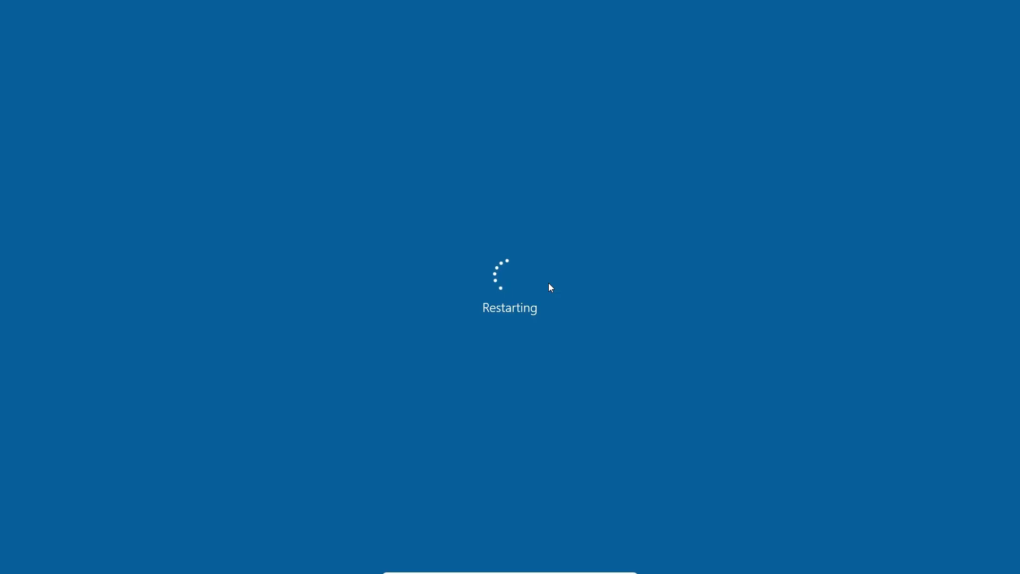